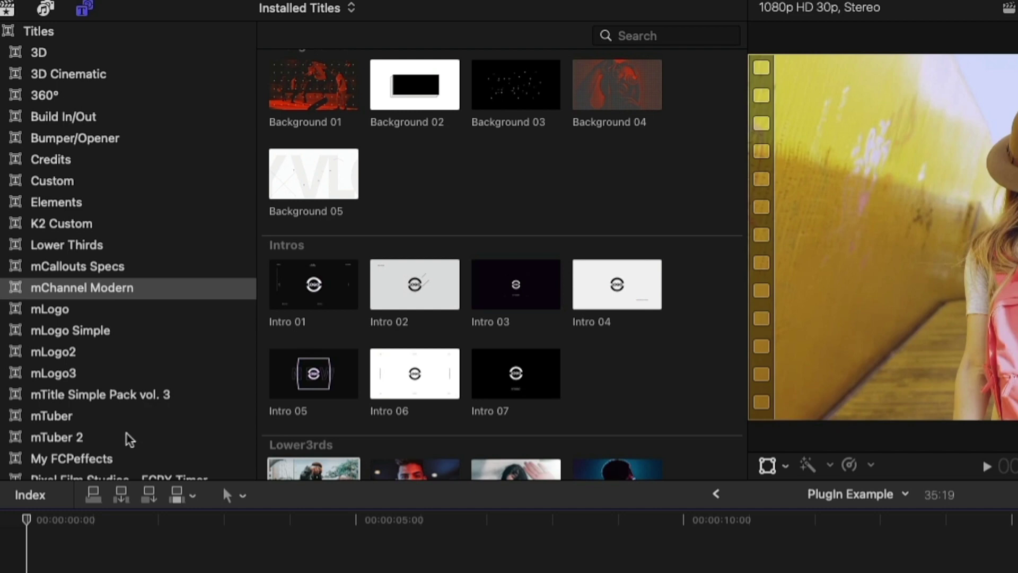
Show the mChannel Modern titles, with Add-on 01–10 and Backgrounds visible above the timeline.
{"action": "scroll", "coordinate": [107, 410], "scroll_direction": "down", "scroll_amount": 3}
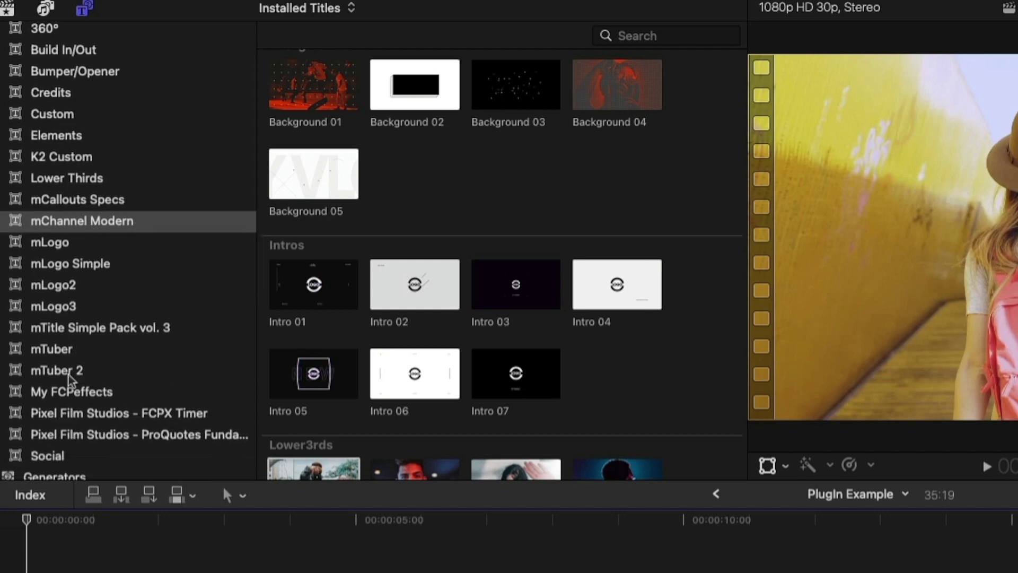
{"action": "left_click", "coordinate": [96, 227]}
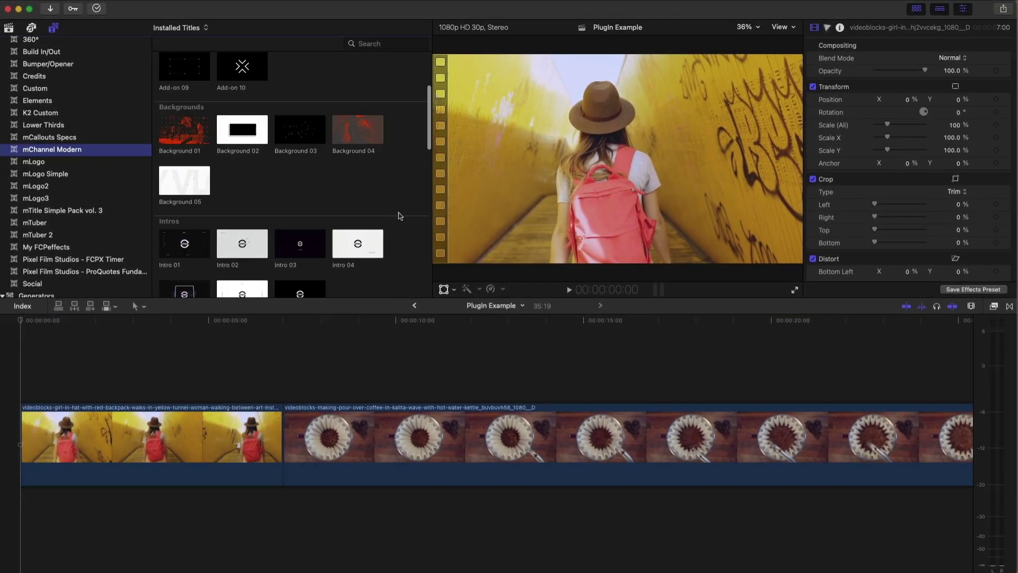
{"action": "scroll", "coordinate": [395, 216], "scroll_direction": "up", "scroll_amount": 3}
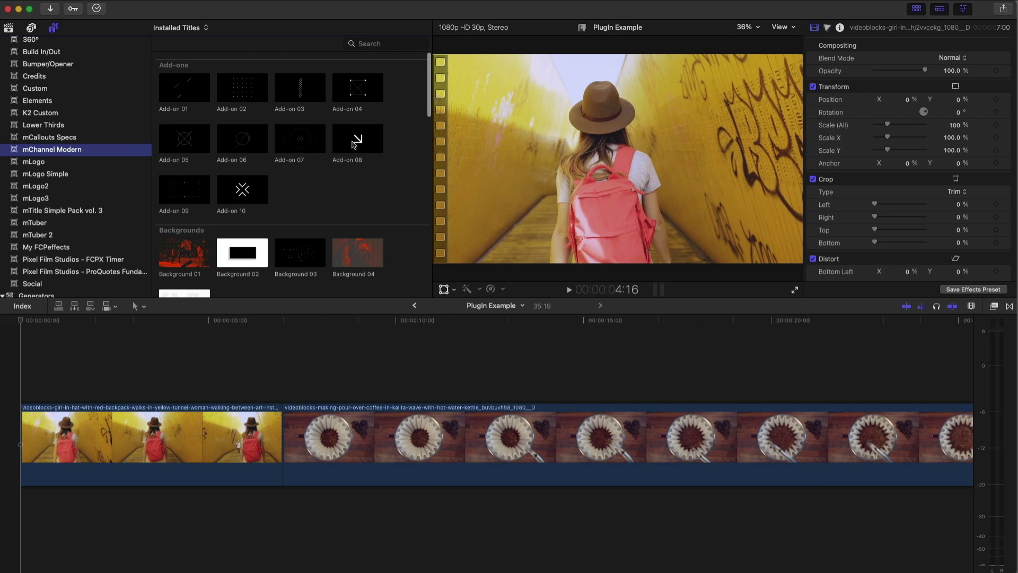
Add the Add-on 08 arrow title above the coffee clip and preview it.
{"action": "left_click_drag", "start_coordinate": [354, 143], "coordinate": [295, 378]}
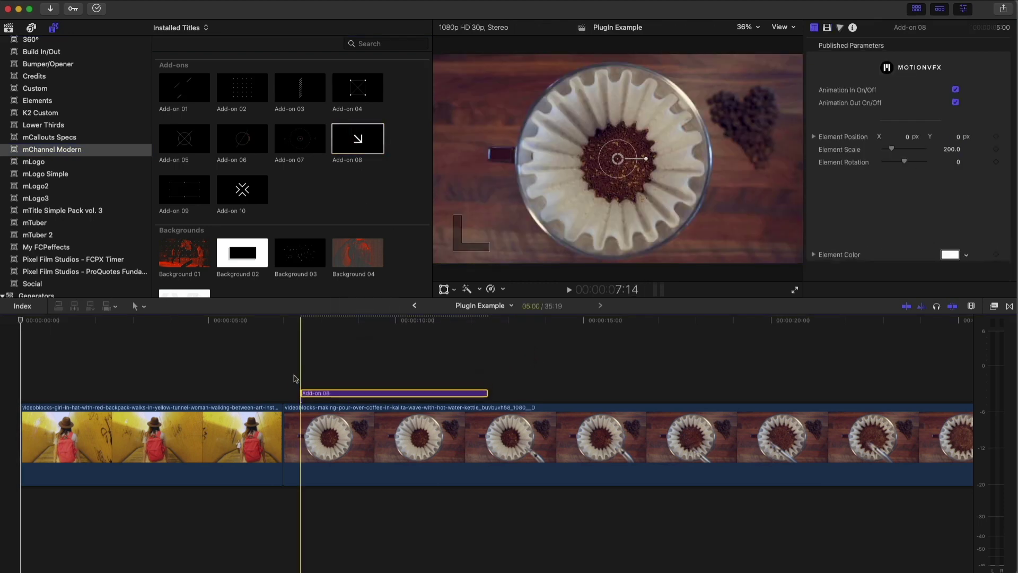
{"action": "key", "text": "space"}
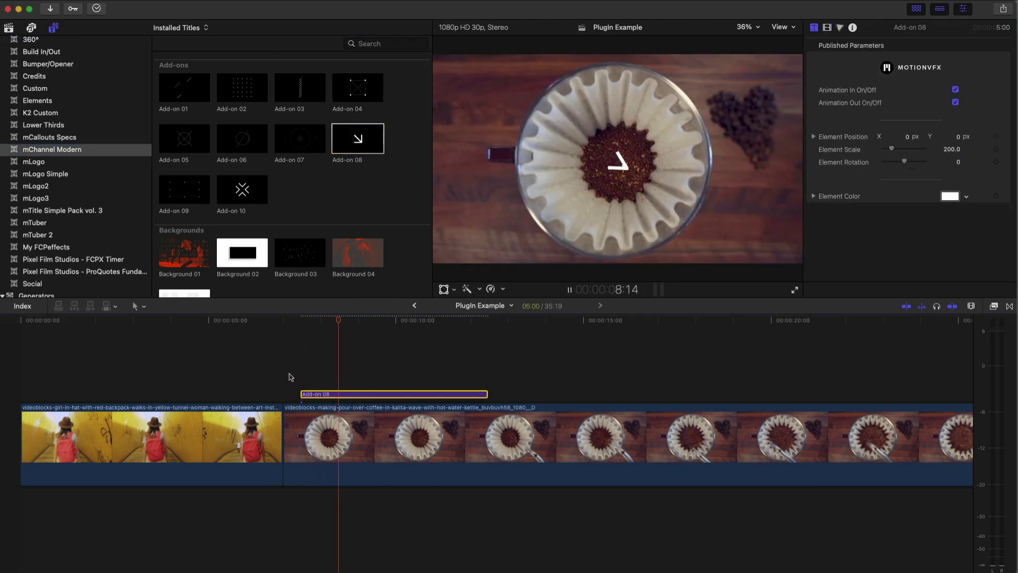
{"action": "key", "text": "space"}
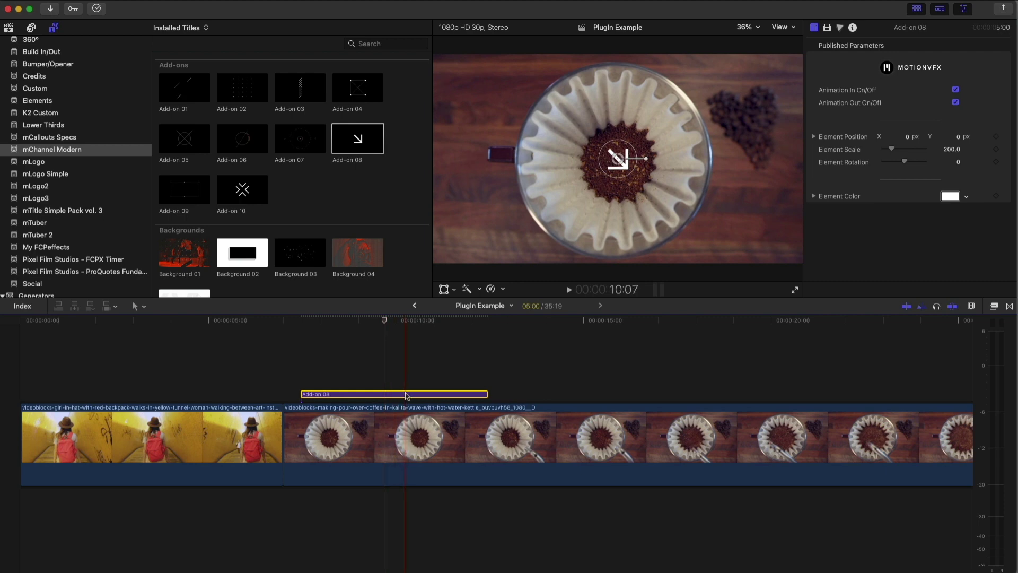
Enlarge the arrow element to scale 389 and shift it right of centre.
{"action": "left_click_drag", "start_coordinate": [618, 159], "coordinate": [633, 154]}
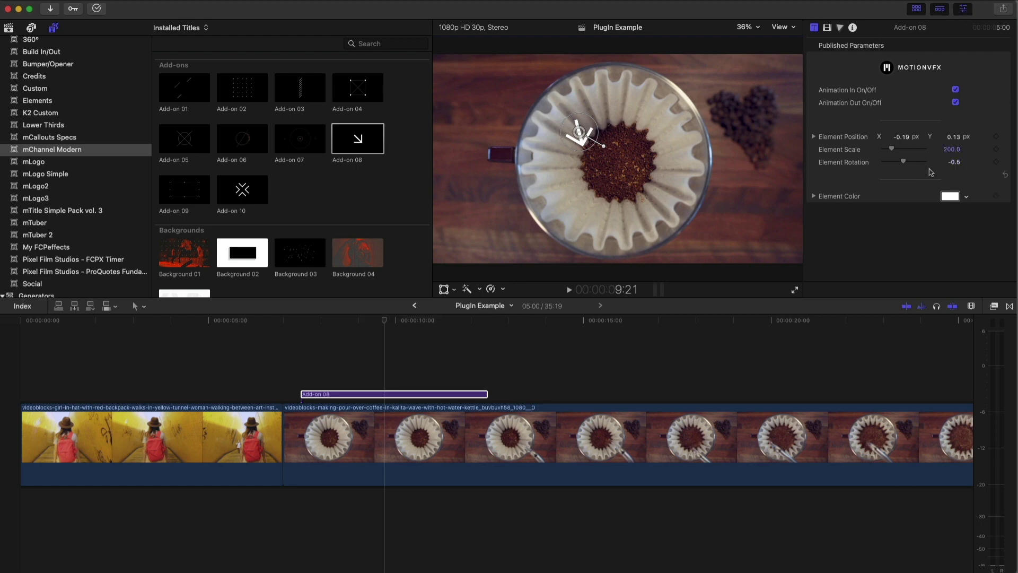
{"action": "left_click_drag", "start_coordinate": [891, 153], "coordinate": [900, 153]}
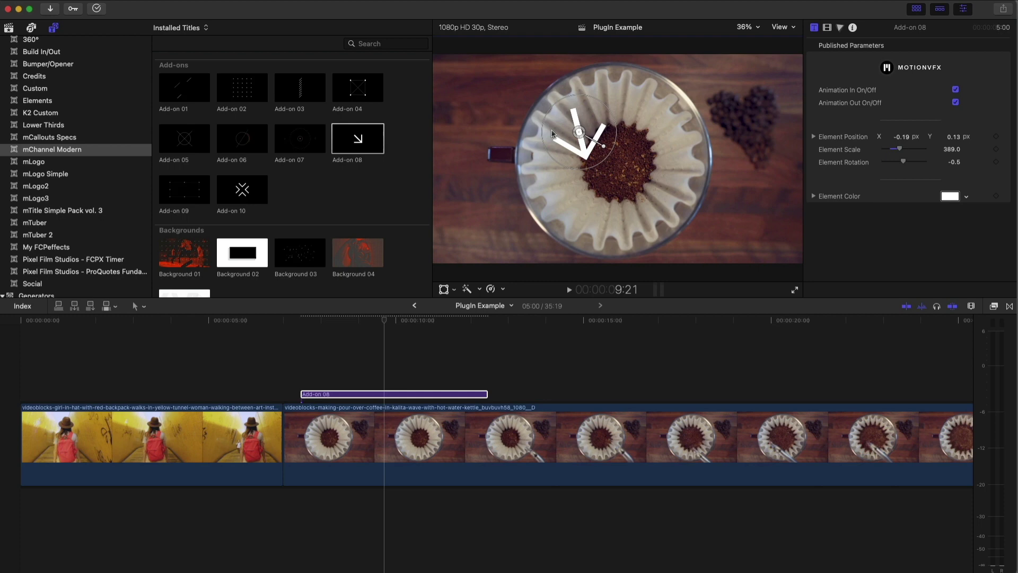
{"action": "left_click_drag", "start_coordinate": [580, 133], "coordinate": [649, 136]}
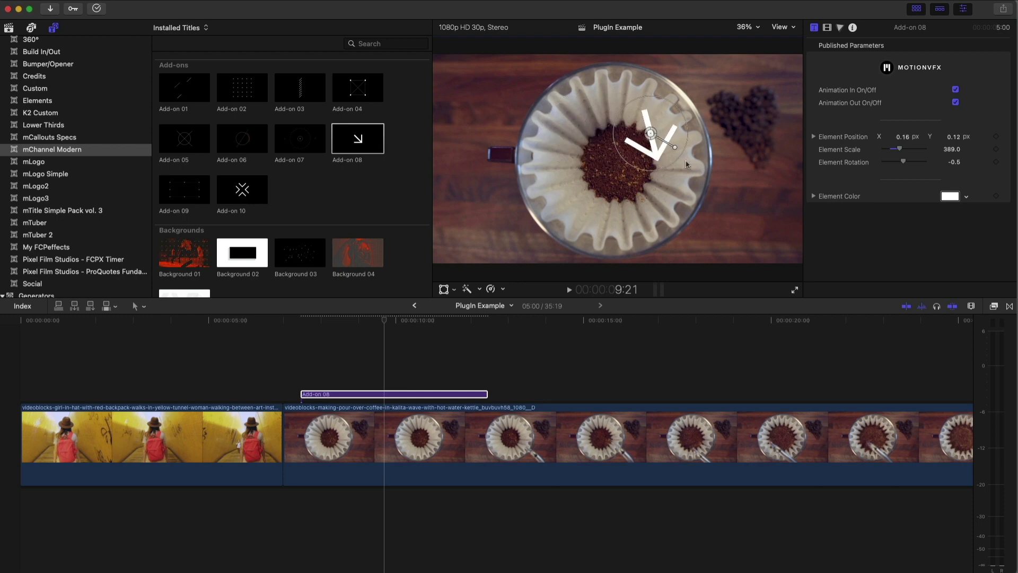
{"action": "left_click", "coordinate": [324, 394]}
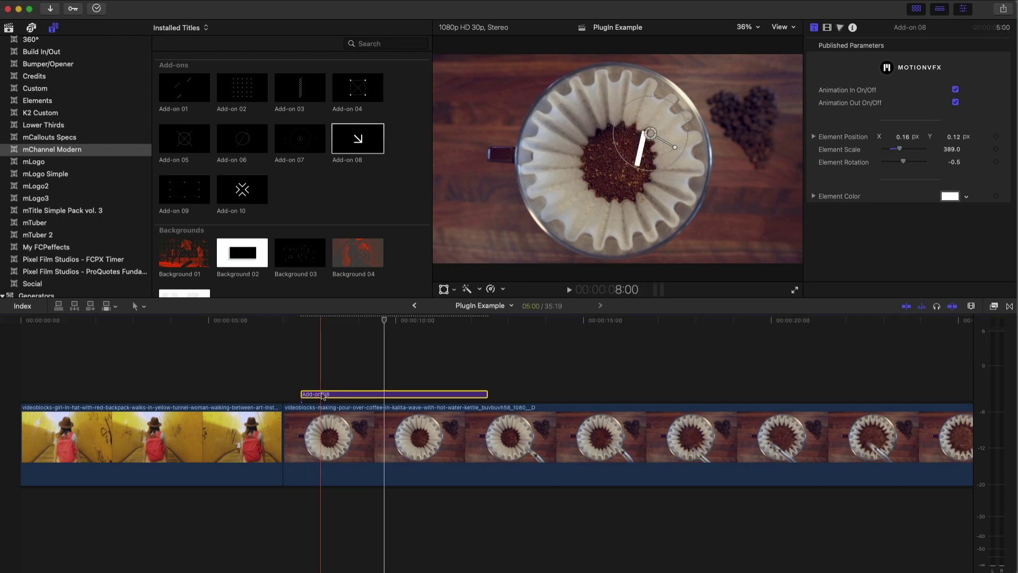
Add the Lower3rd 01 title above the coffee clip and preview its animation.
{"action": "scroll", "coordinate": [255, 212], "scroll_direction": "down", "scroll_amount": 8}
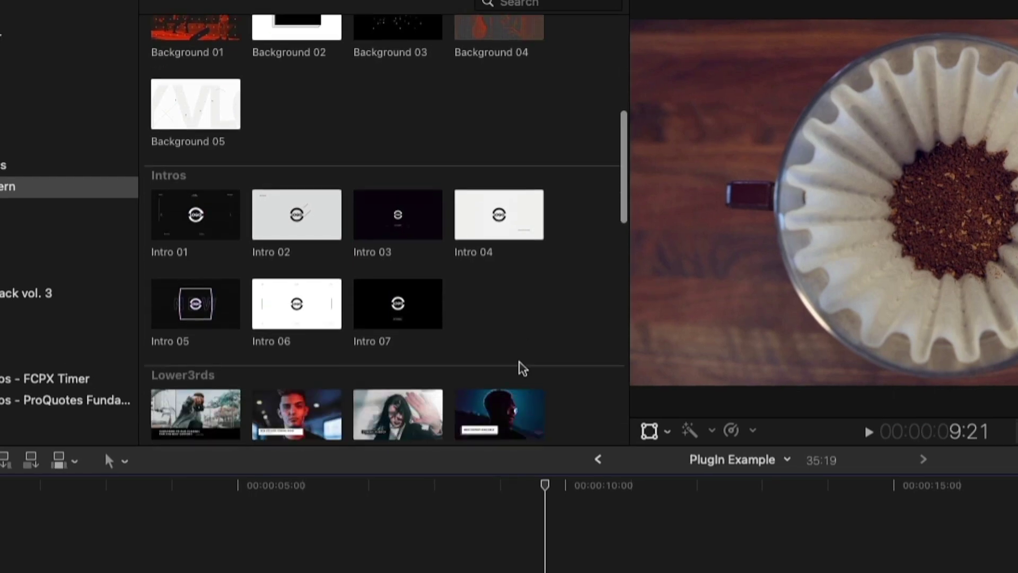
{"action": "scroll", "coordinate": [522, 368], "scroll_direction": "down", "scroll_amount": 5}
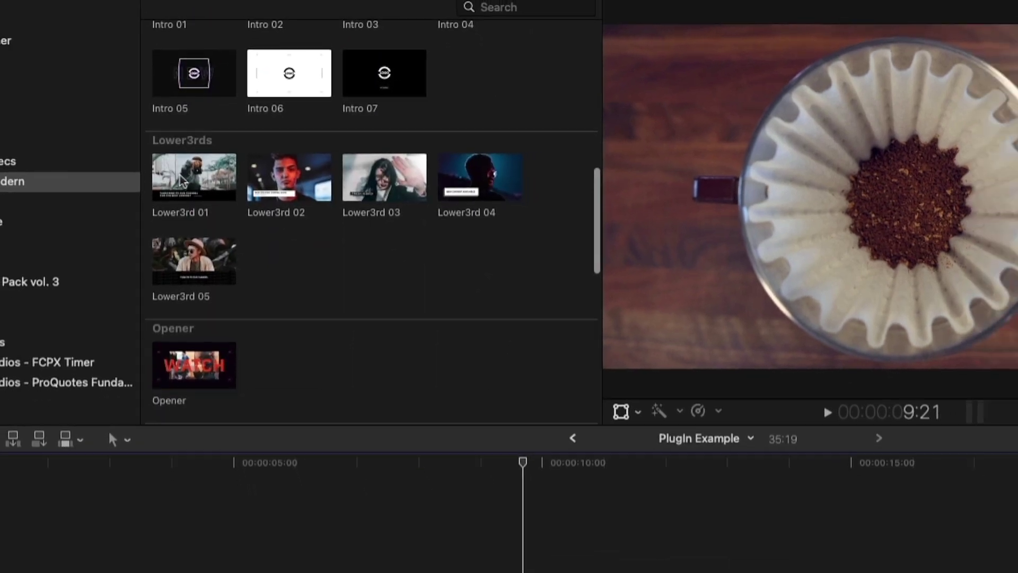
{"action": "left_click_drag", "start_coordinate": [180, 180], "coordinate": [289, 394]}
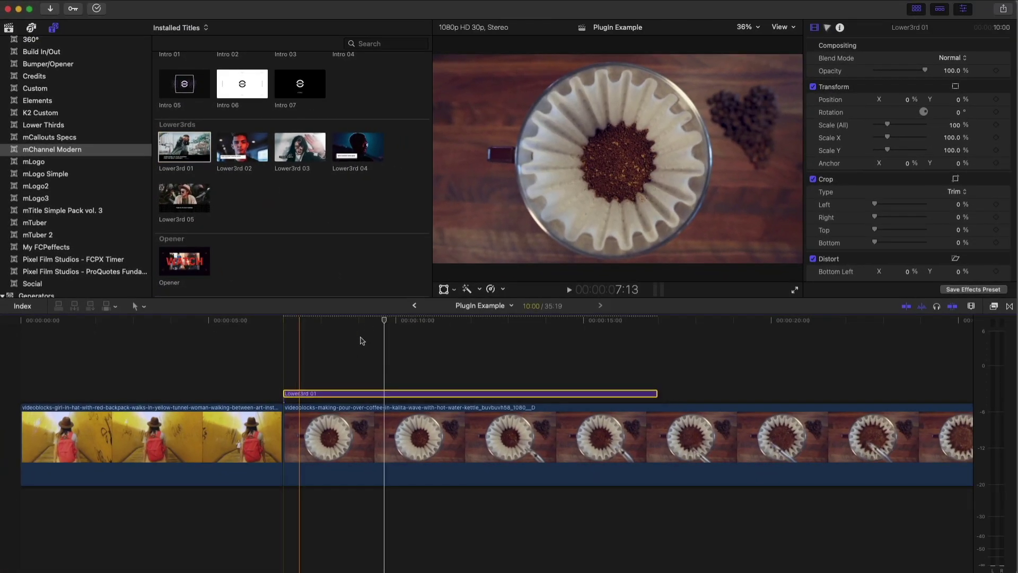
{"action": "left_click_drag", "start_coordinate": [324, 321], "coordinate": [288, 324]}
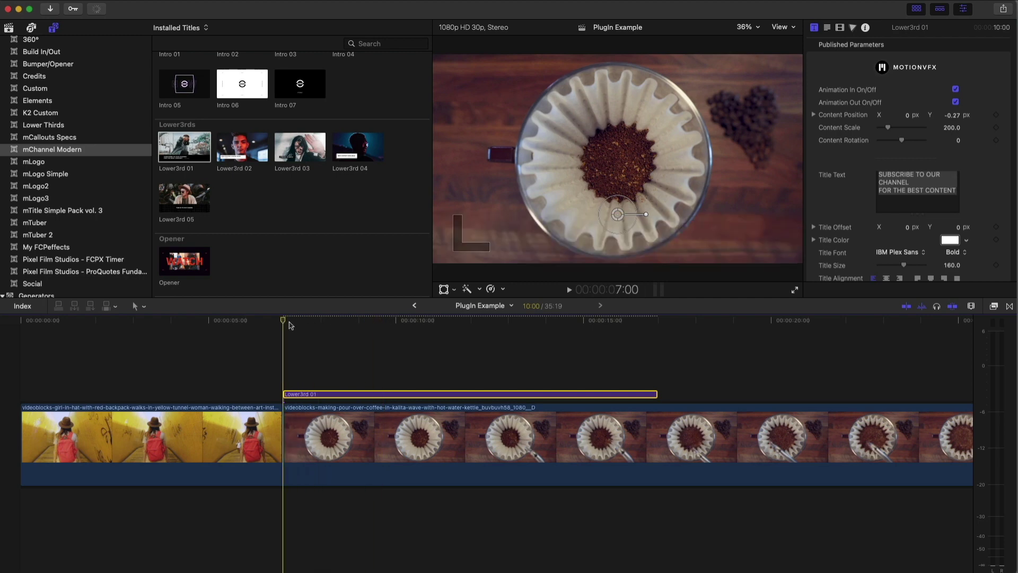
{"action": "key", "text": "space"}
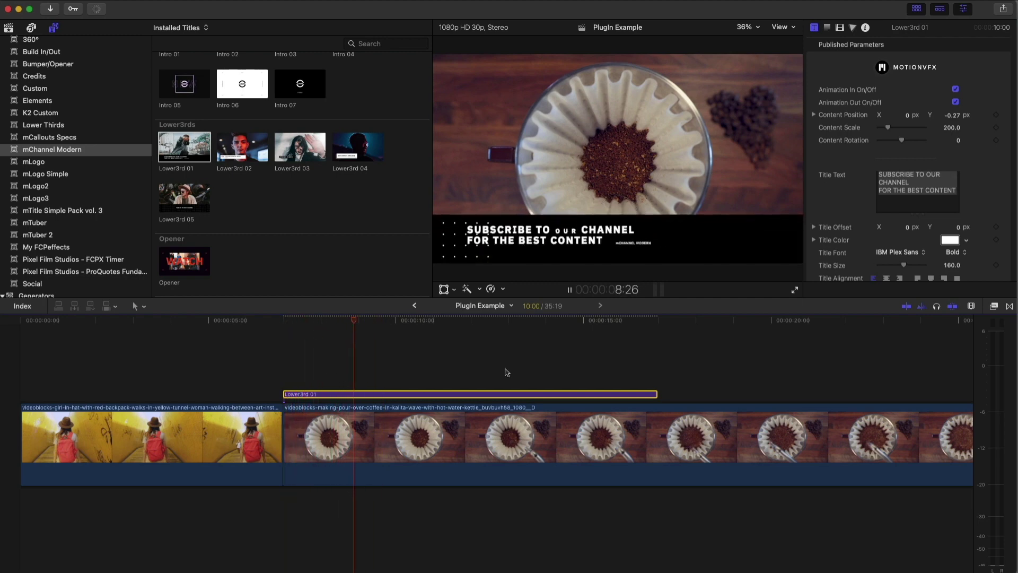
{"action": "key", "text": "space"}
Change the title text to GREAT COFFEE, set content scale to 202, and reposition it.
{"action": "left_click_drag", "start_coordinate": [909, 183], "coordinate": [881, 177]}
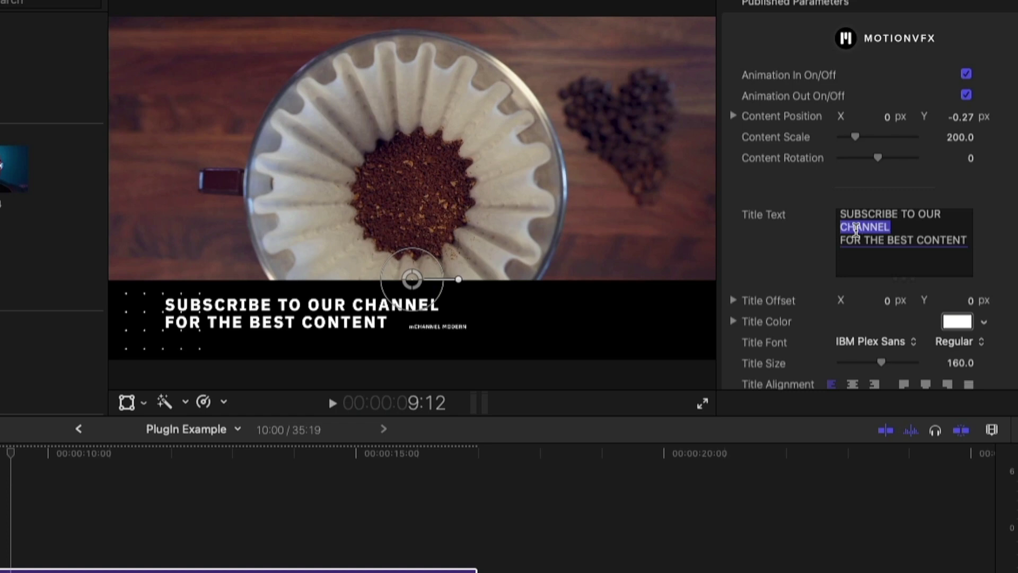
{"action": "left_click", "coordinate": [833, 220]}
{"action": "left_click_drag", "start_coordinate": [833, 220], "coordinate": [972, 249]}
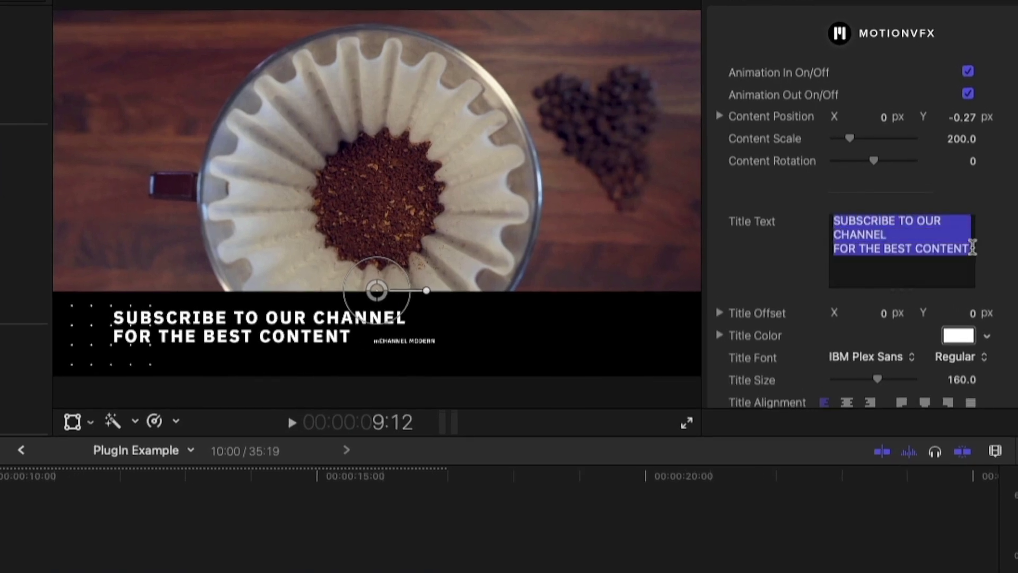
{"action": "type", "text": "GREAT COFFEE"}
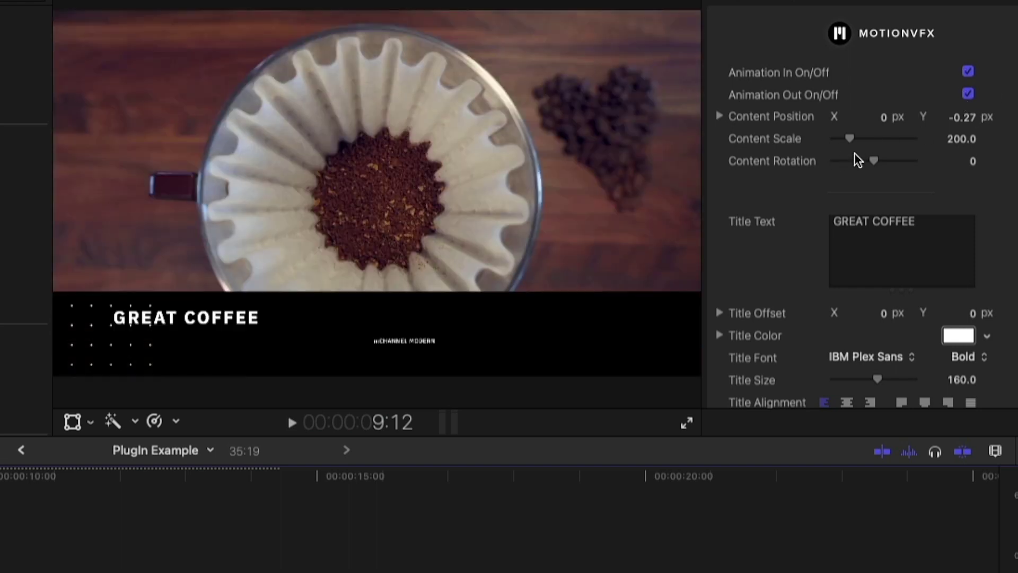
{"action": "left_click_drag", "start_coordinate": [850, 139], "coordinate": [854, 148]}
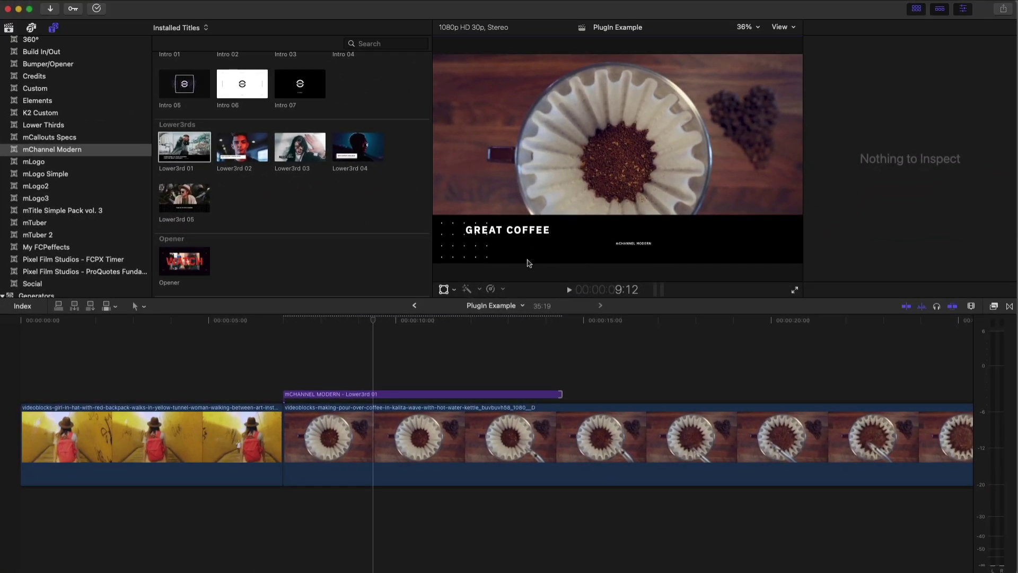
{"action": "left_click", "coordinate": [411, 394]}
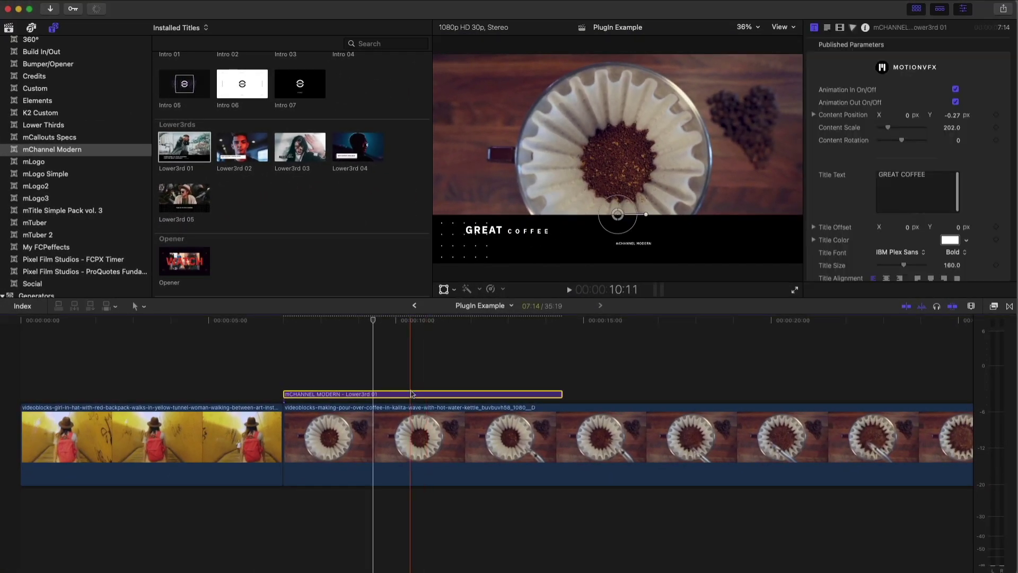
{"action": "left_click_drag", "start_coordinate": [506, 240], "coordinate": [544, 247]}
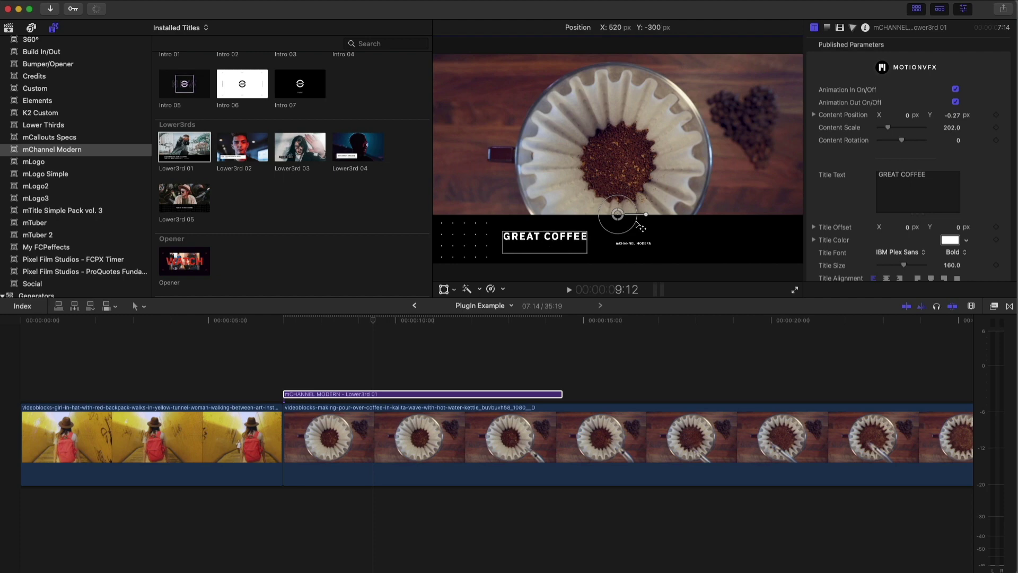
Set the title font to Roboto and preview the result.
{"action": "key", "text": "ctrl+Tab"}
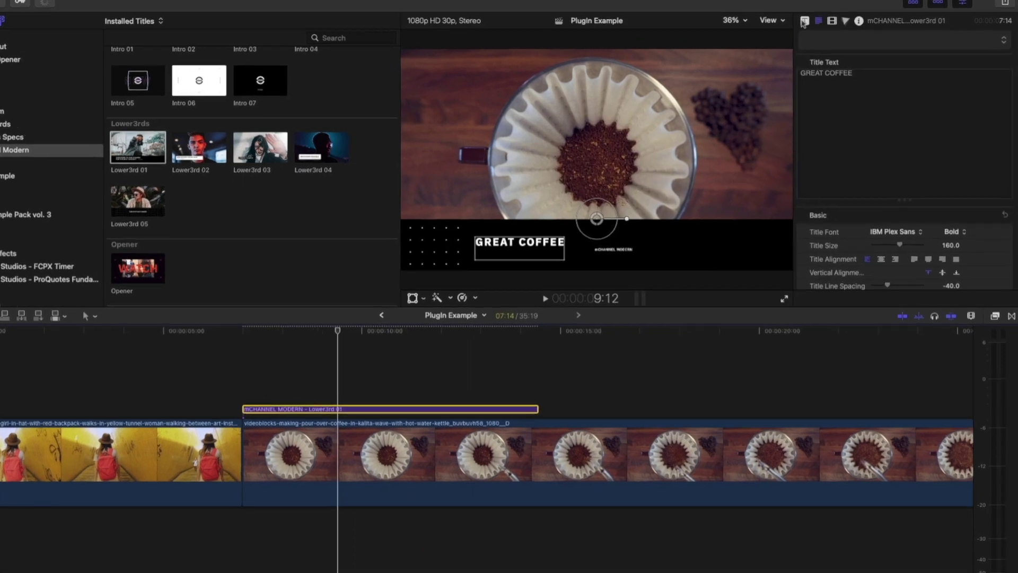
{"action": "left_click", "coordinate": [814, 27]}
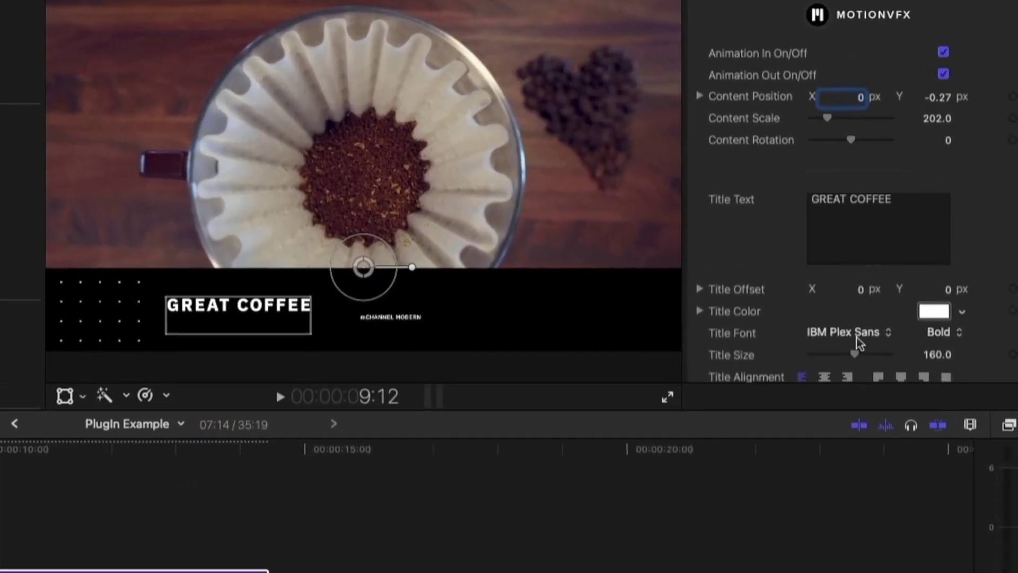
{"action": "left_click", "coordinate": [857, 338]}
{"action": "scroll", "coordinate": [908, 428], "scroll_direction": "down", "scroll_amount": 10}
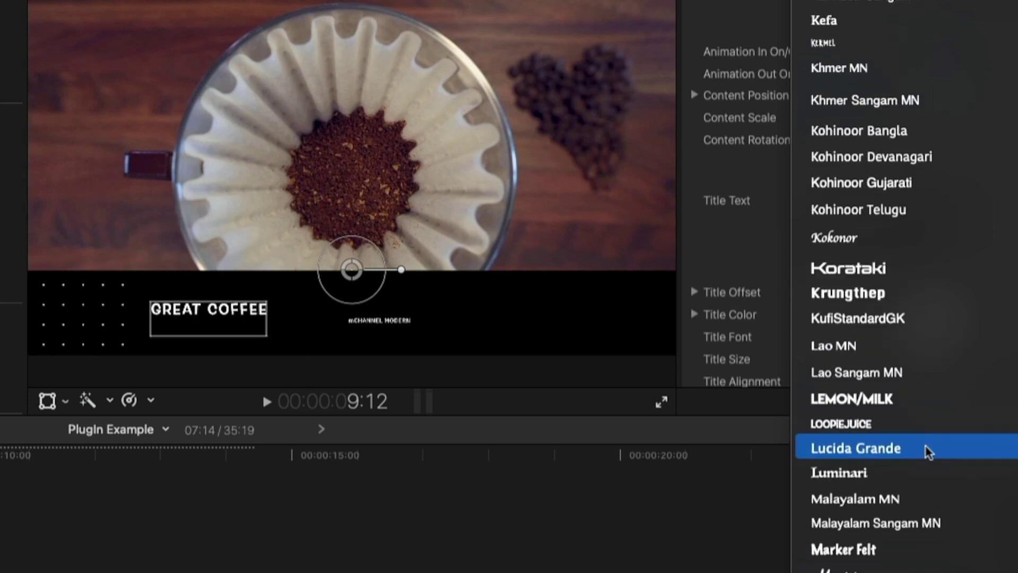
{"action": "scroll", "coordinate": [928, 452], "scroll_direction": "down", "scroll_amount": 15}
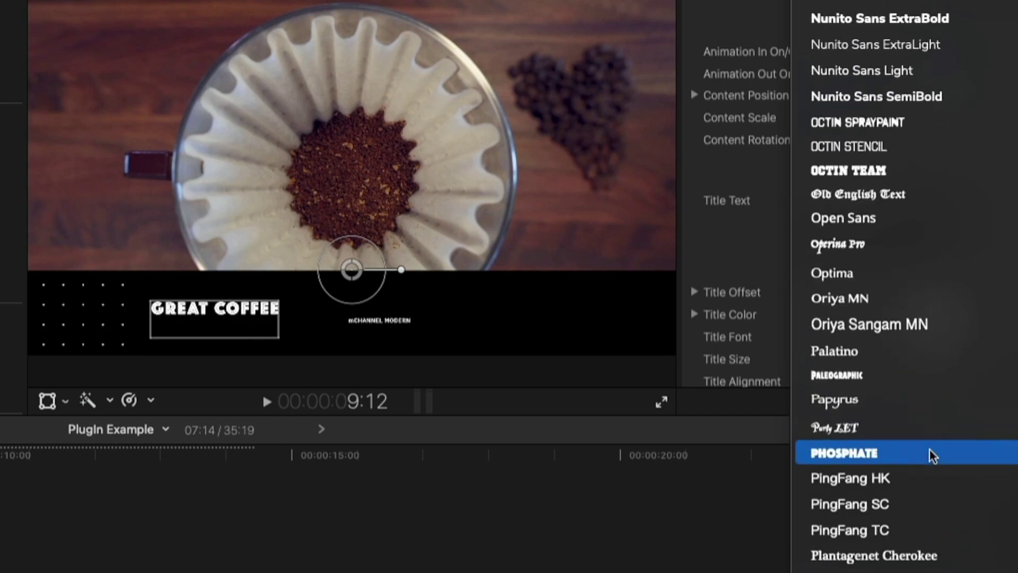
{"action": "scroll", "coordinate": [927, 450], "scroll_direction": "down", "scroll_amount": 10}
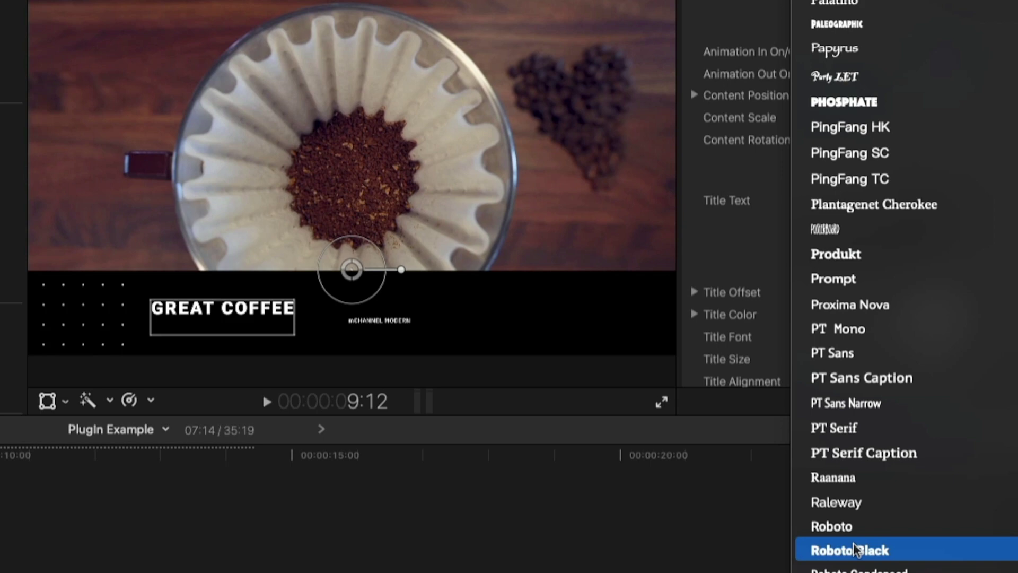
{"action": "left_click", "coordinate": [848, 528]}
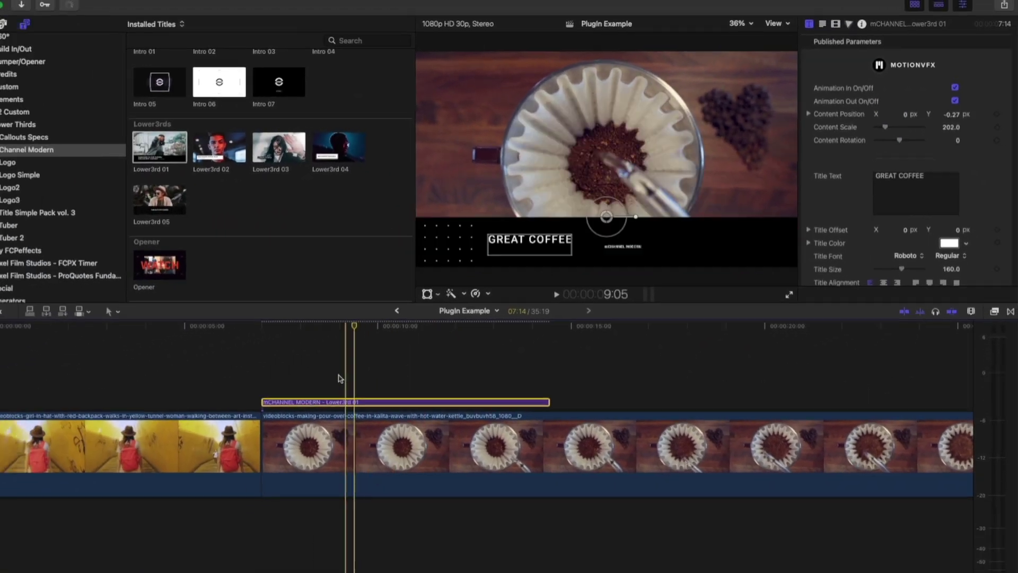
{"action": "key", "text": "space"}
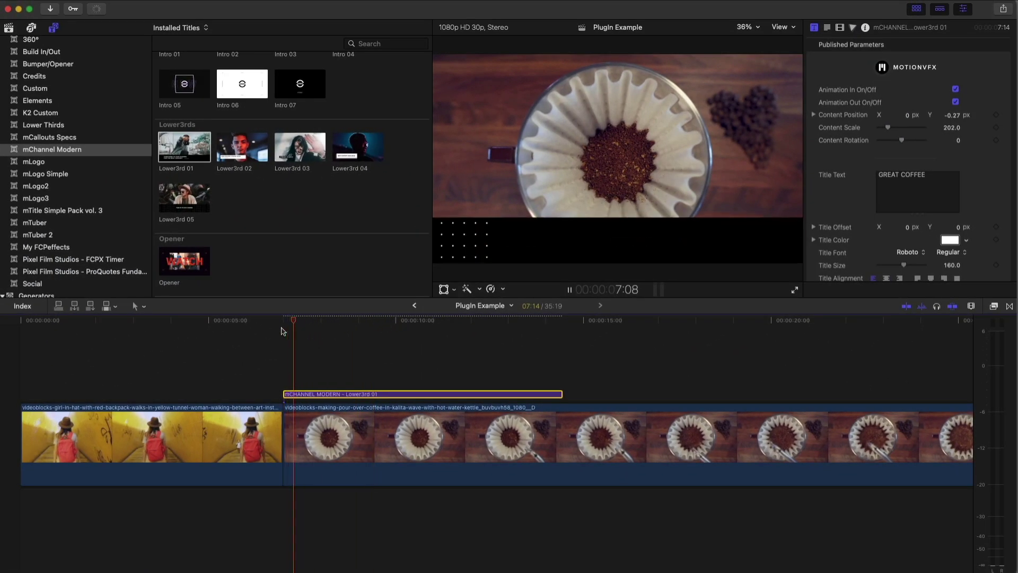
Place Overlay 03 above the coffee clip and preview its INVERT animation.
{"action": "left_click_drag", "start_coordinate": [283, 331], "coordinate": [286, 393]}
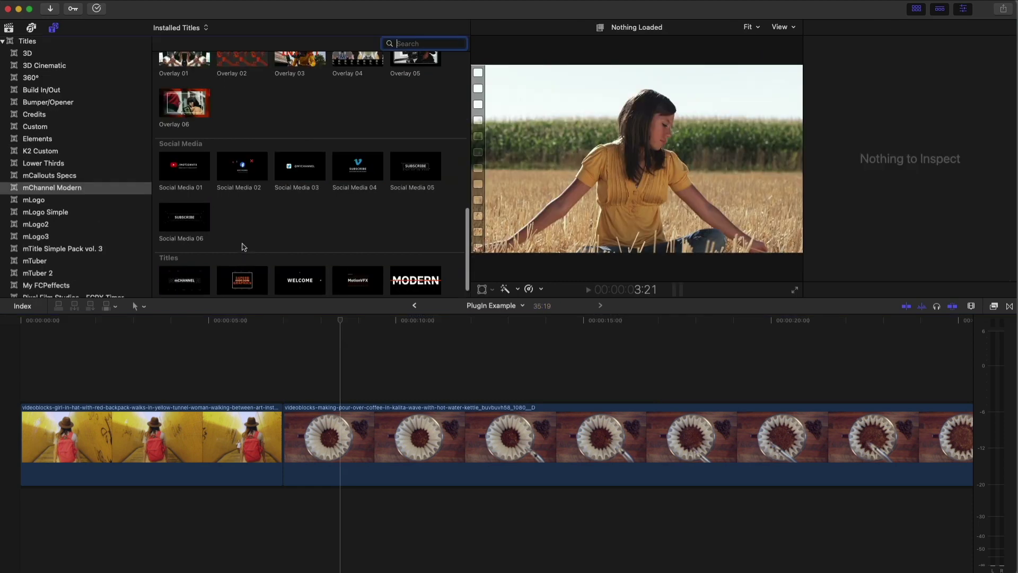
{"action": "scroll", "coordinate": [242, 222], "scroll_direction": "down", "scroll_amount": 5}
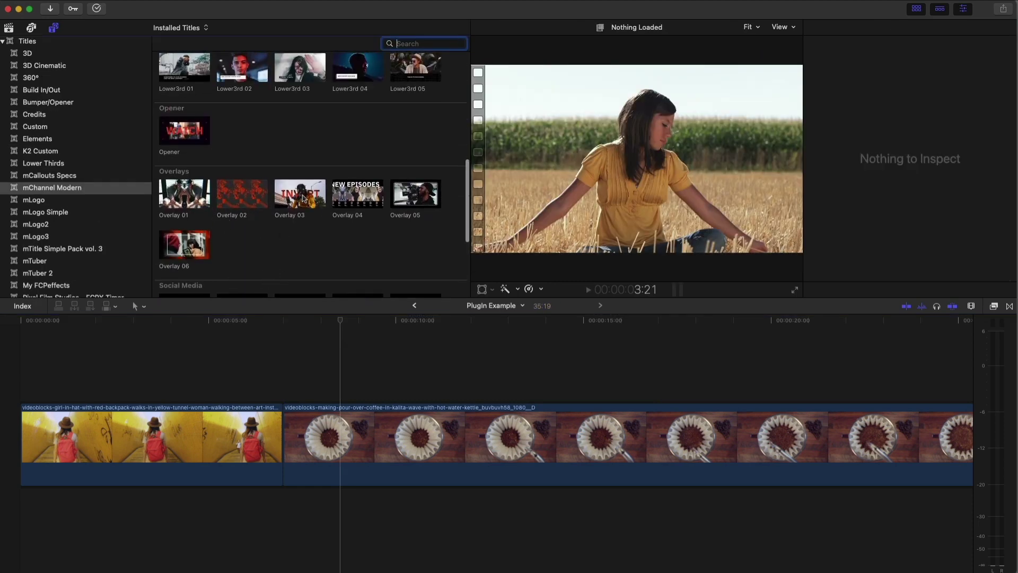
{"action": "left_click_drag", "start_coordinate": [304, 199], "coordinate": [286, 394]}
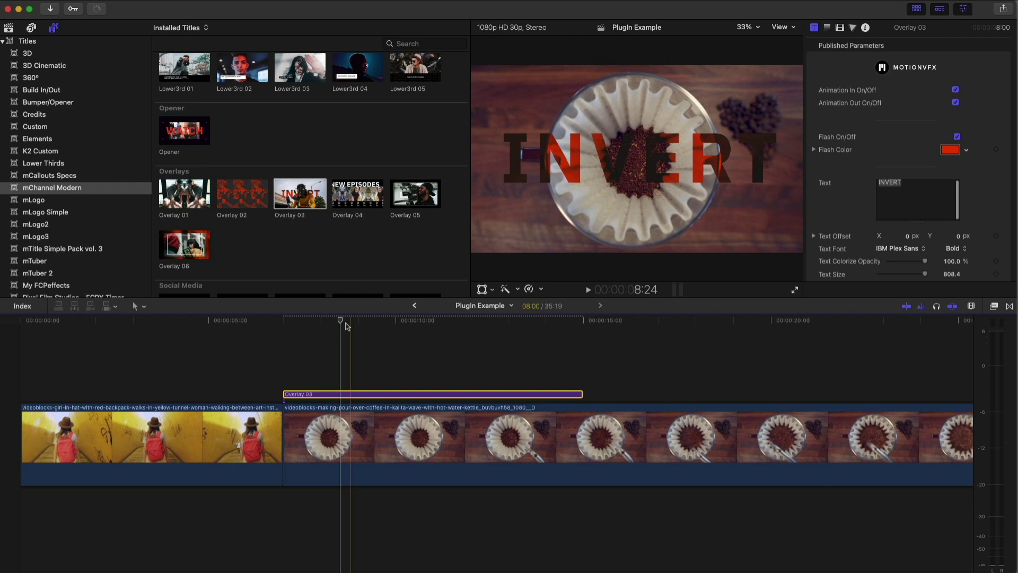
{"action": "left_click_drag", "start_coordinate": [348, 326], "coordinate": [283, 327]}
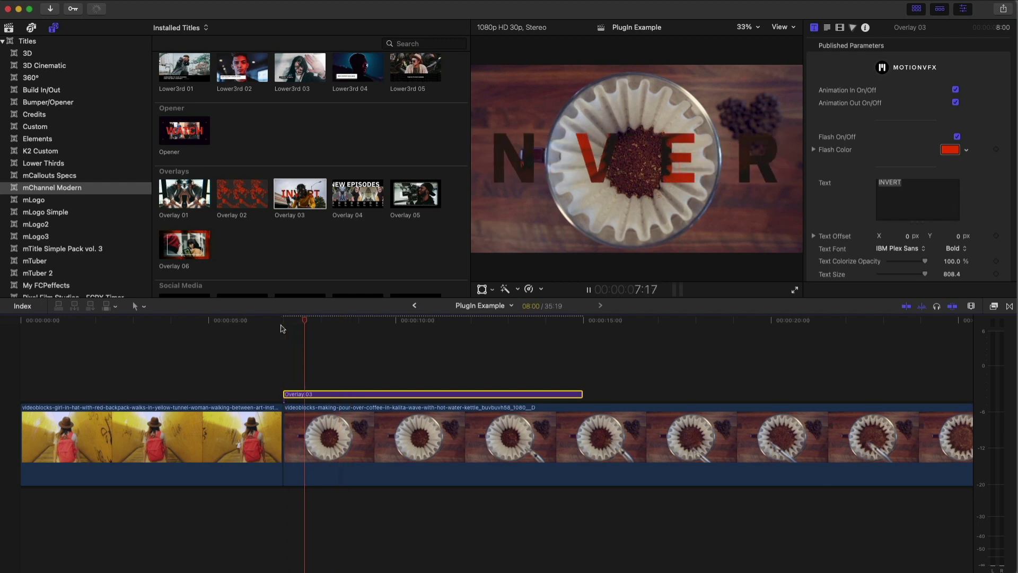
{"action": "key", "text": "space"}
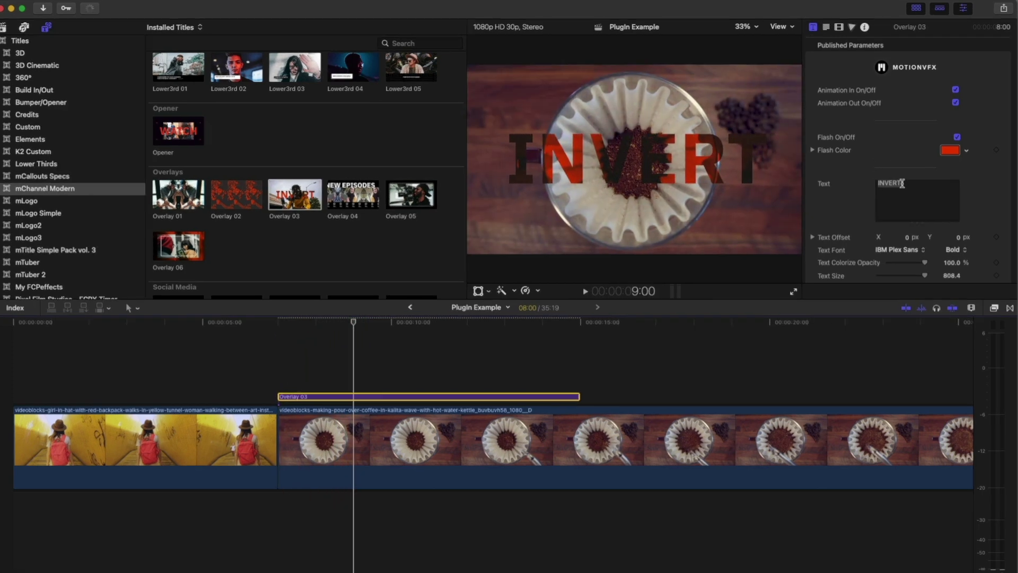
Change the overlay text to COFFEE with a yellow flash colour and play it back.
{"action": "double_click", "coordinate": [890, 182]}
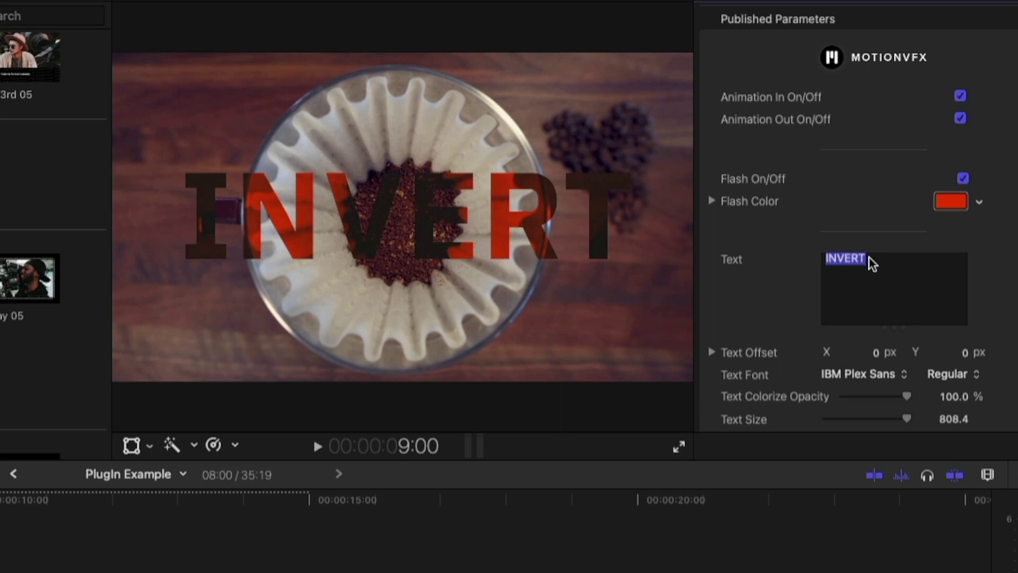
{"action": "type", "text": "COFFEE"}
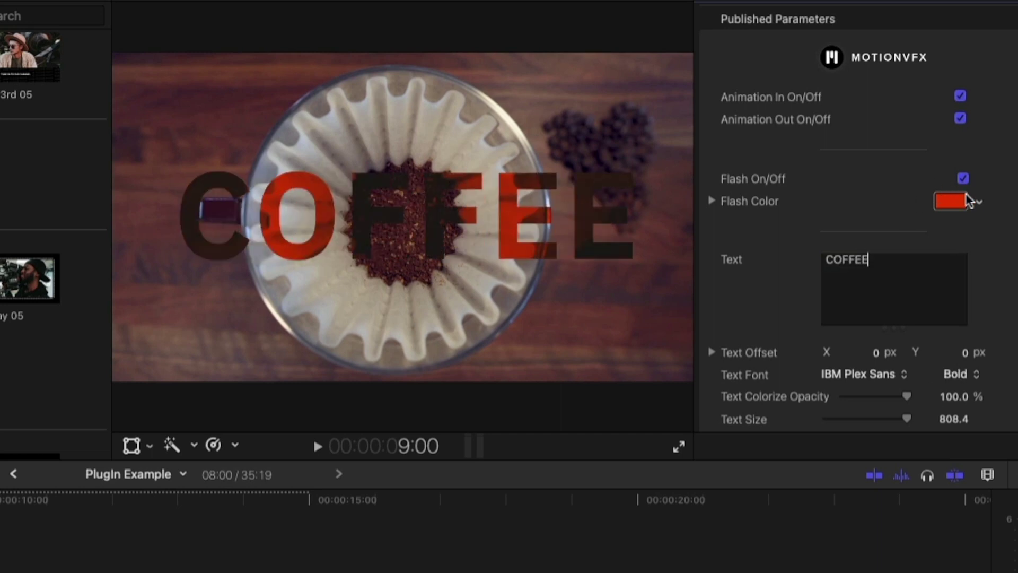
{"action": "left_click", "coordinate": [979, 207]}
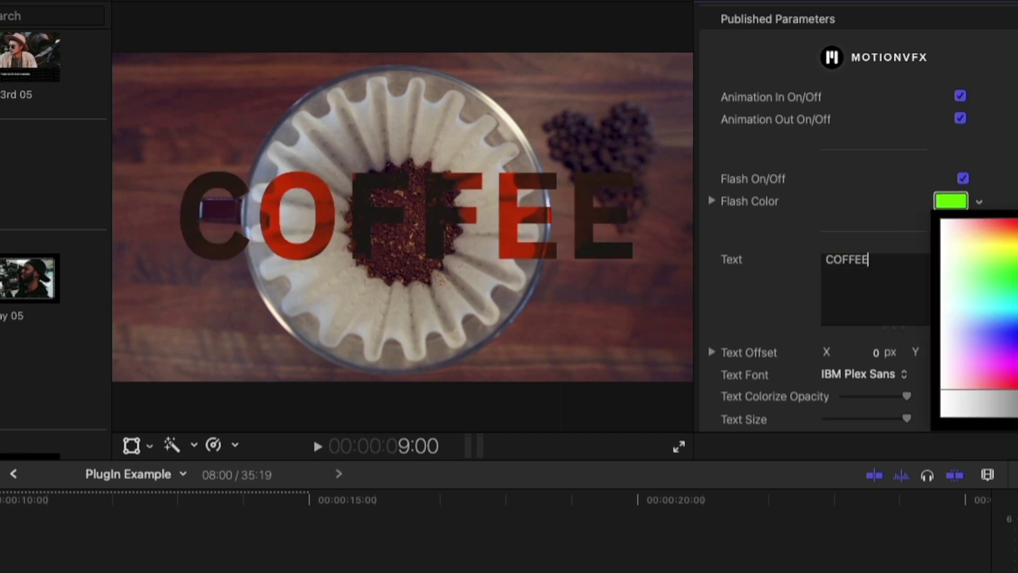
{"action": "key", "text": "Escape"}
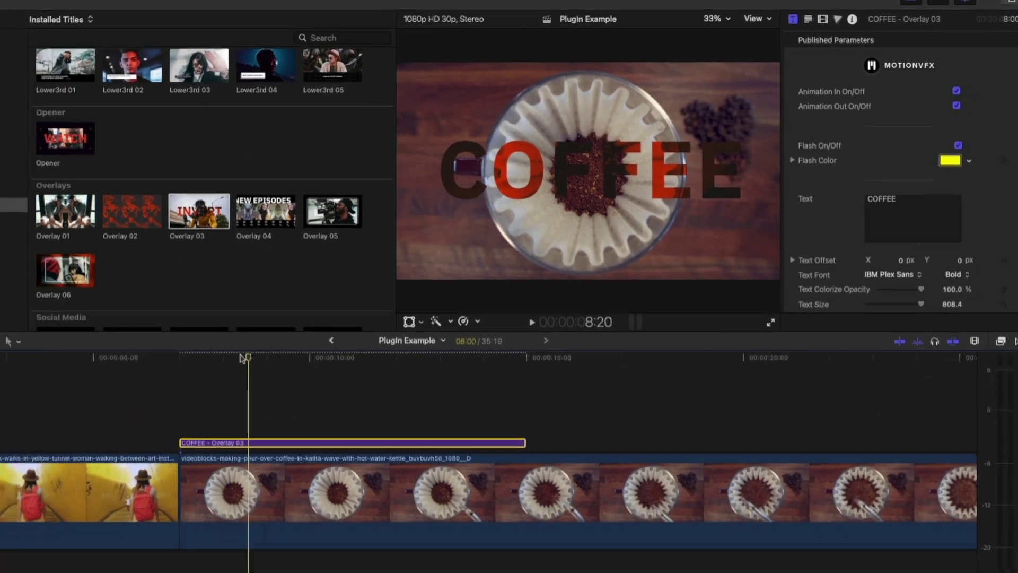
{"action": "key", "text": "space"}
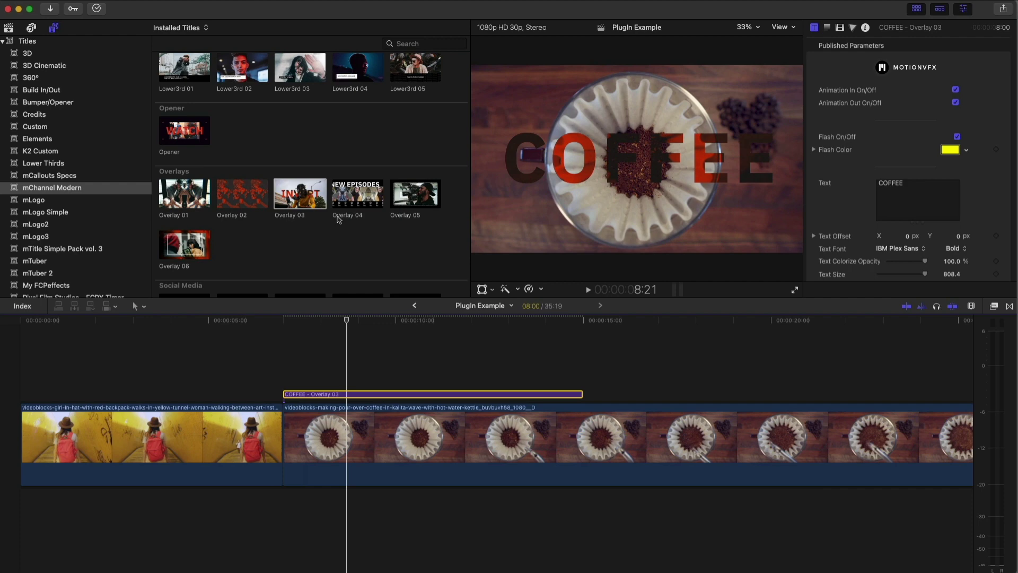
{"action": "scroll", "coordinate": [345, 123], "scroll_direction": "up", "scroll_amount": 3}
{"action": "scroll", "coordinate": [341, 163], "scroll_direction": "down", "scroll_amount": 5}
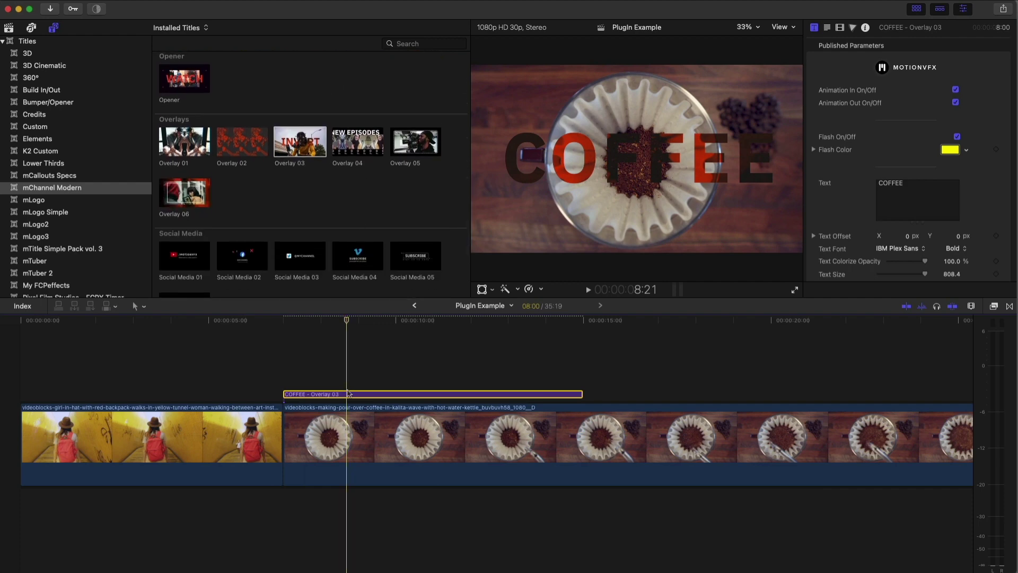
Delete the COFFEE title and drop Overlay 06 at the start of the timeline.
{"action": "key", "text": "Delete"}
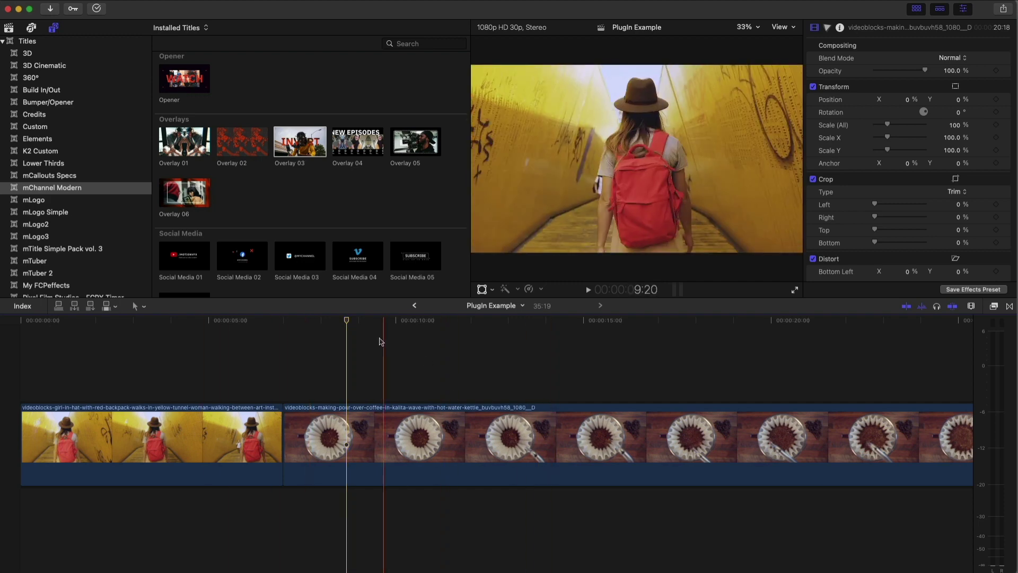
{"action": "left_click", "coordinate": [42, 335]}
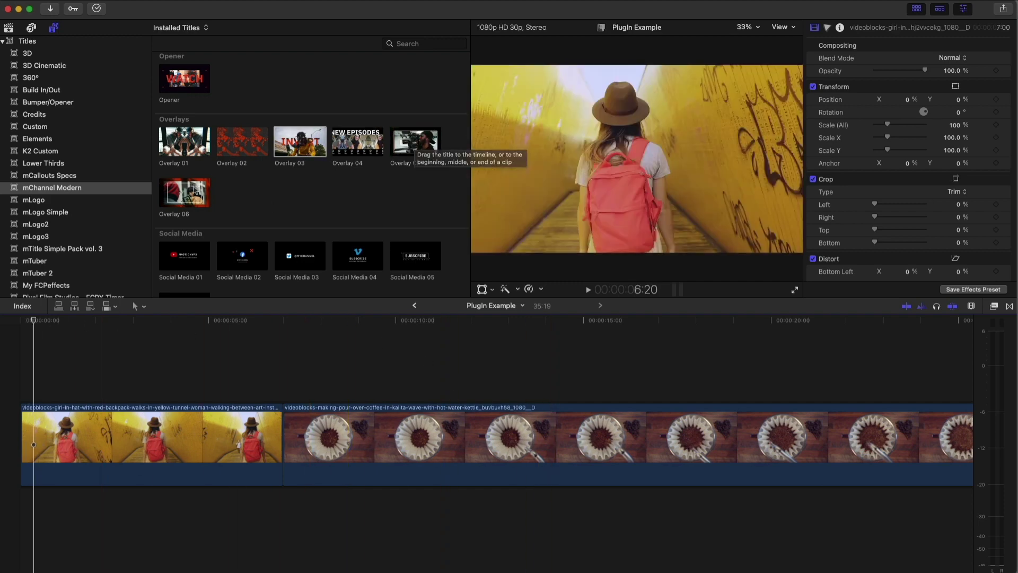
{"action": "left_click_drag", "start_coordinate": [184, 192], "coordinate": [43, 377]}
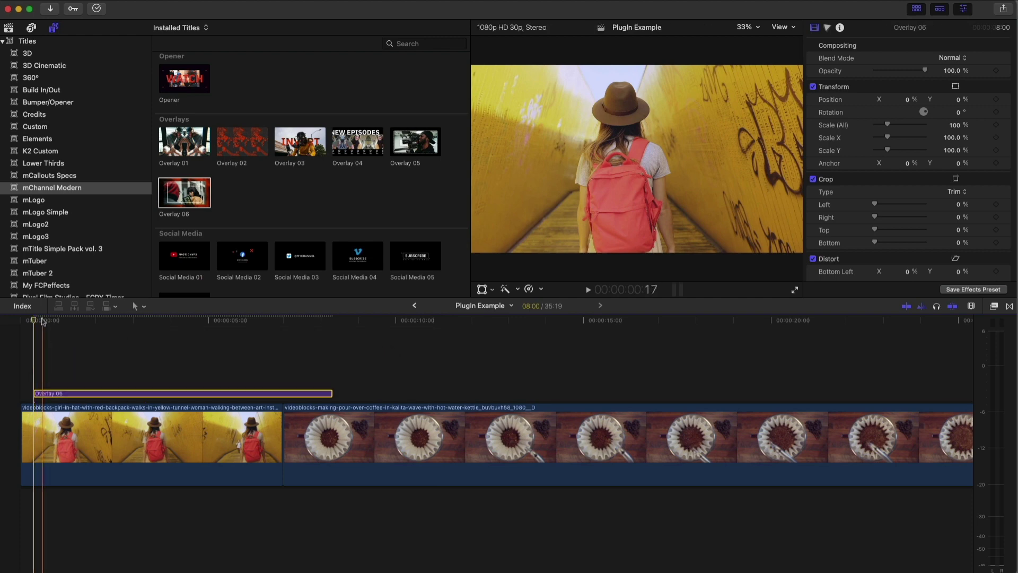
{"action": "key", "text": "space"}
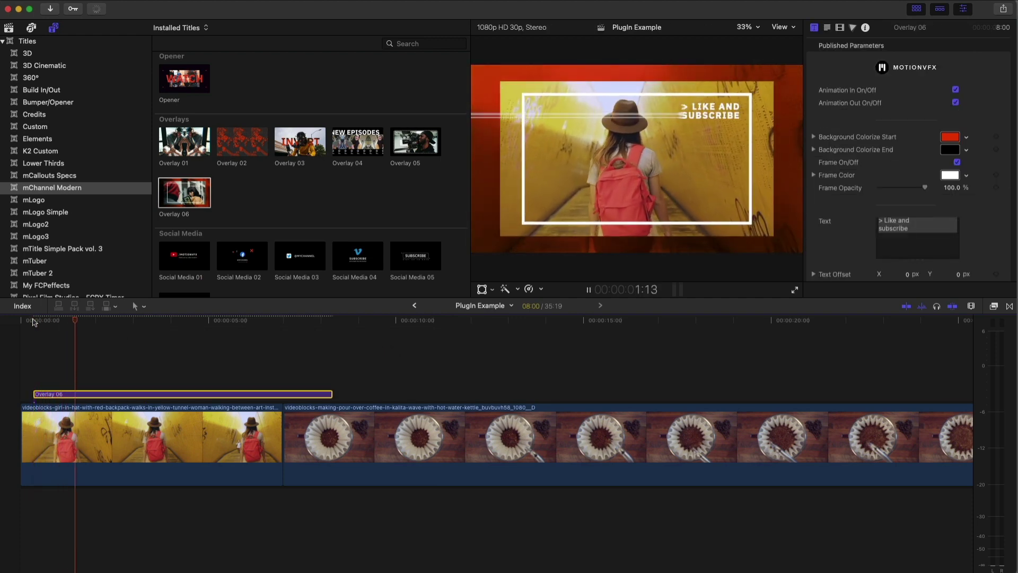
Change the Overlay 06 text from Like and subscribe to > FOLLOW ME.
{"action": "key", "text": "space"}
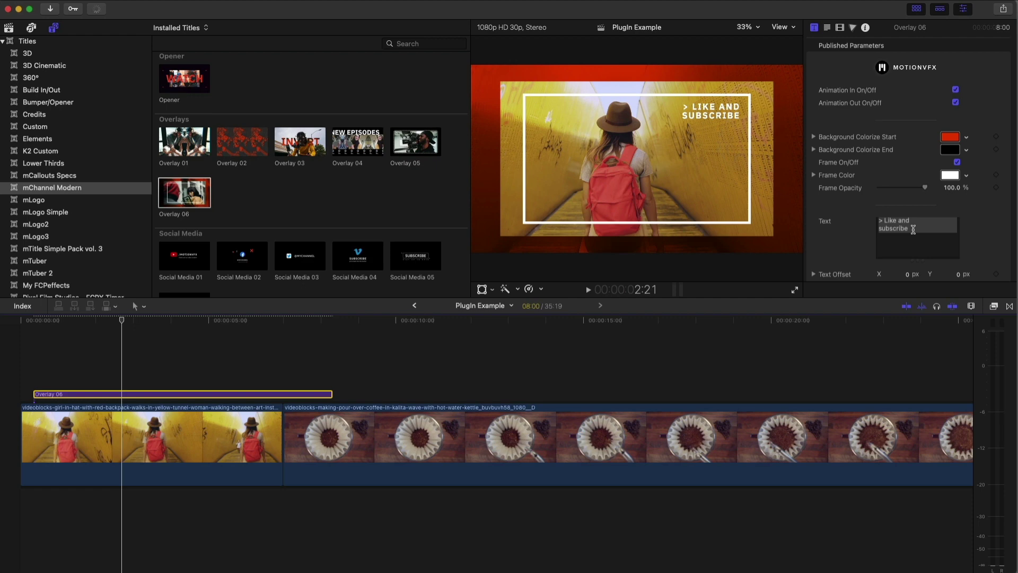
{"action": "left_click", "coordinate": [895, 226]}
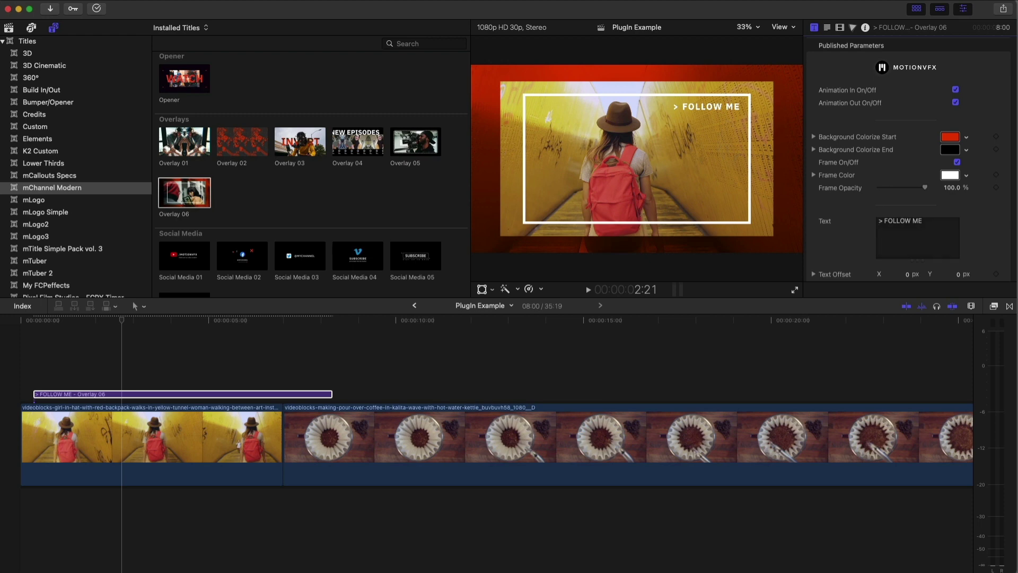
{"action": "scroll", "coordinate": [962, 208], "scroll_direction": "down", "scroll_amount": 5}
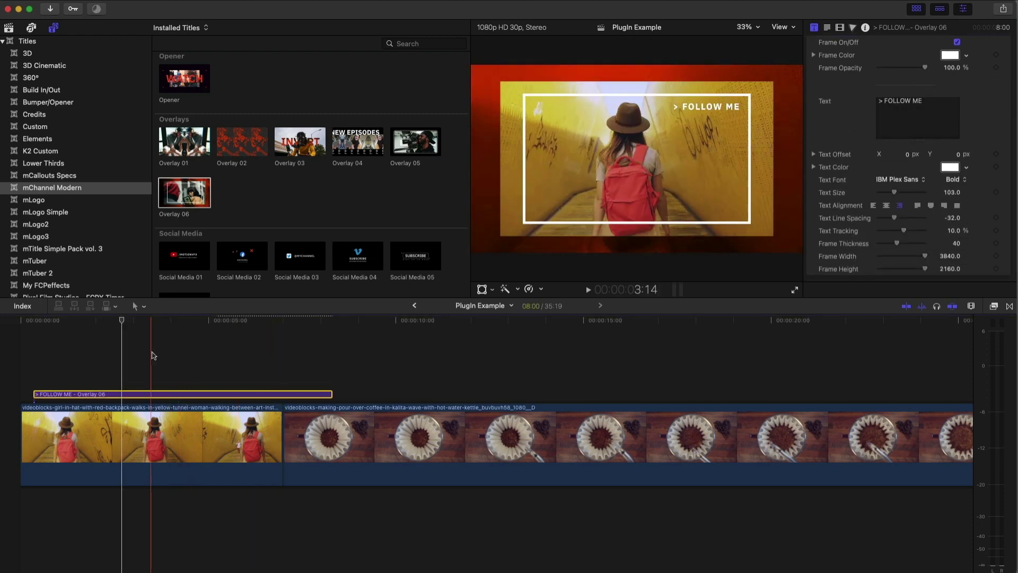
Delete the FOLLOW ME overlay and add Social Media 01 over the first clip, playing it.
{"action": "left_click", "coordinate": [131, 396]}
{"action": "key", "text": "Delete"}
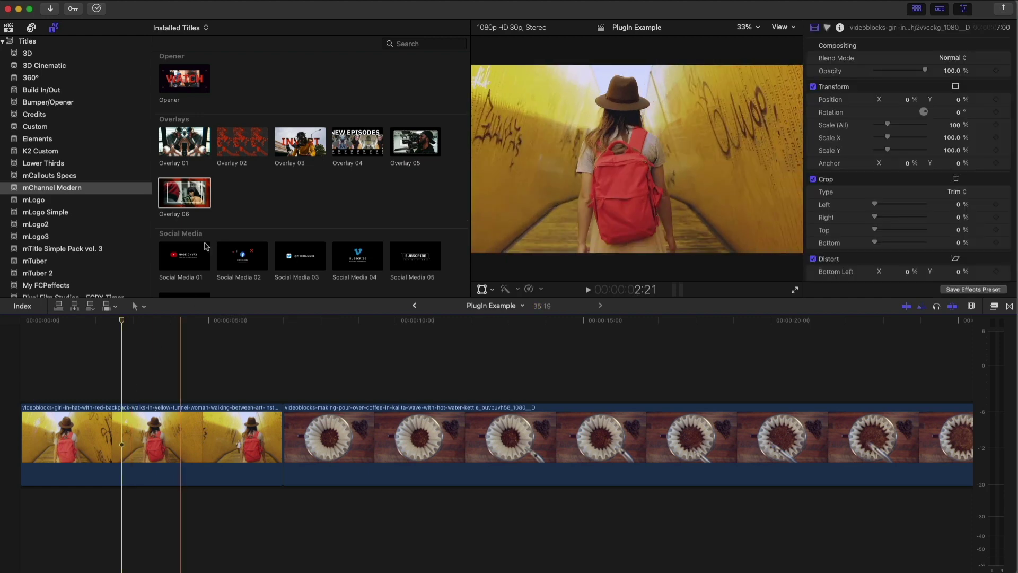
{"action": "left_click", "coordinate": [184, 251]}
{"action": "left_click_drag", "start_coordinate": [182, 252], "coordinate": [43, 394]}
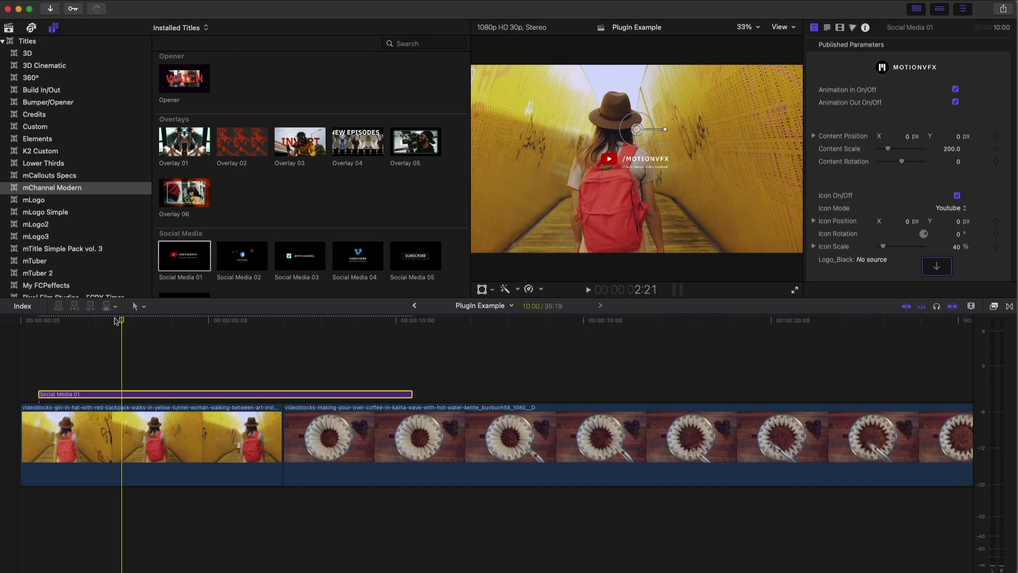
{"action": "key", "text": "Home"}
{"action": "key", "text": "space"}
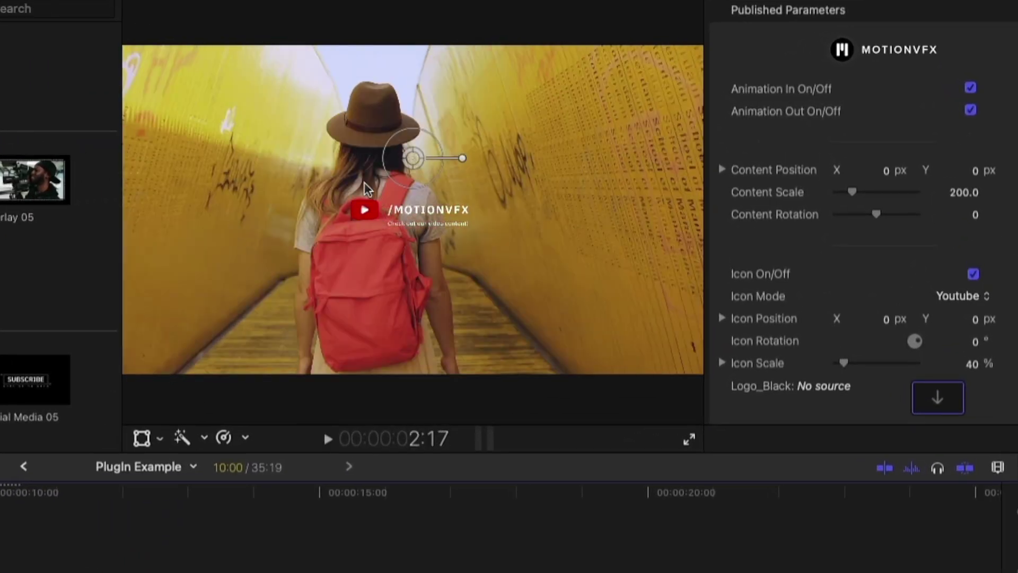
Move the YouTube title to the lower left and set its content scale to 376.
{"action": "left_click_drag", "start_coordinate": [414, 159], "coordinate": [251, 259]}
{"action": "scroll", "coordinate": [923, 151], "scroll_direction": "down", "scroll_amount": 3}
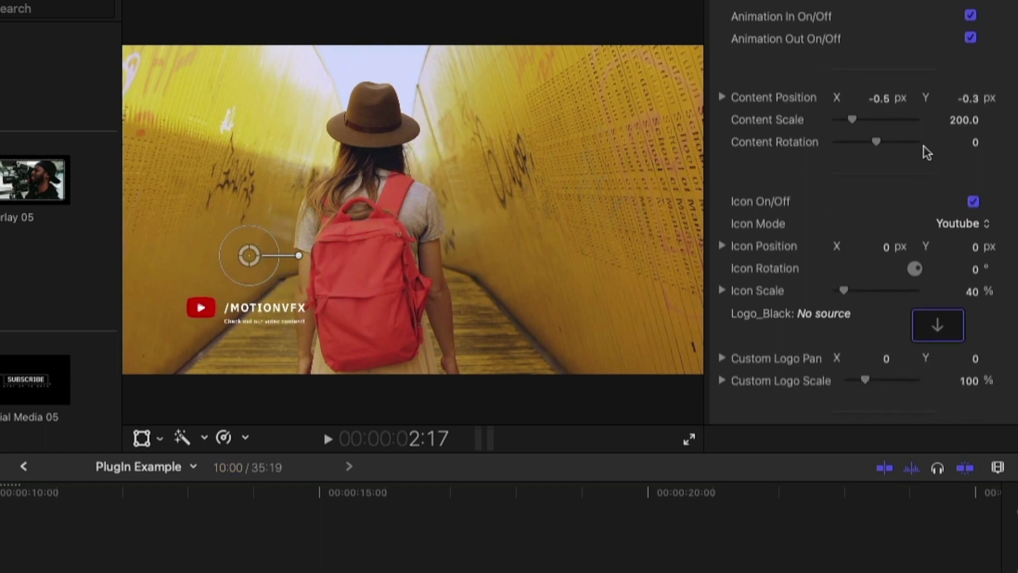
{"action": "left_click_drag", "start_coordinate": [853, 121], "coordinate": [867, 126]}
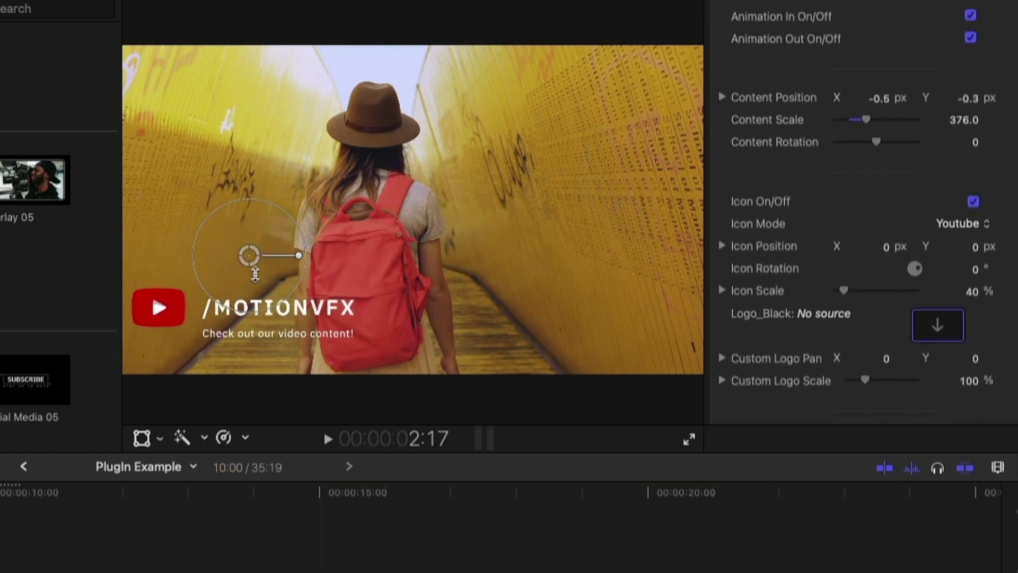
{"action": "left_click_drag", "start_coordinate": [255, 273], "coordinate": [290, 273]}
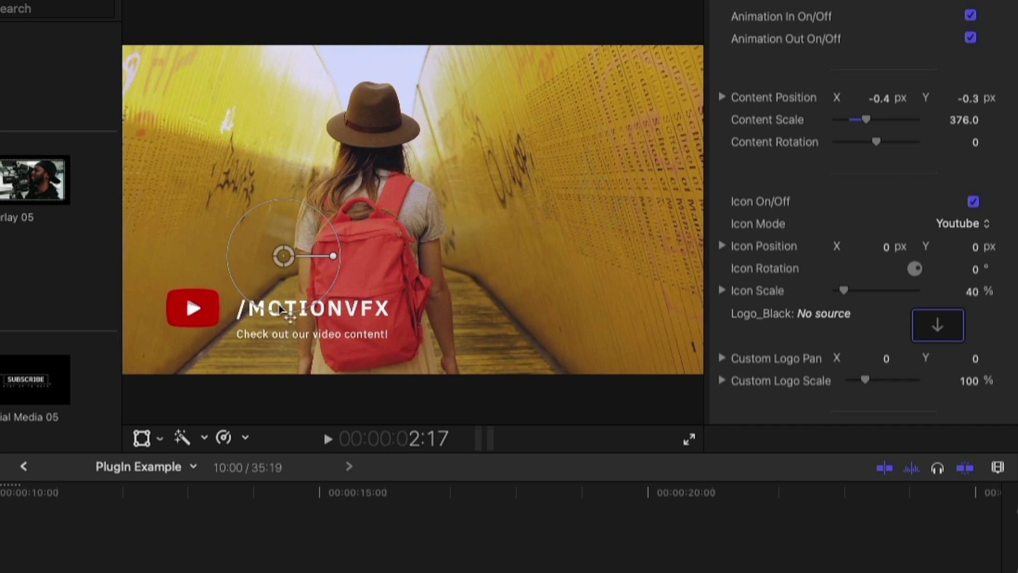
{"action": "scroll", "coordinate": [945, 310], "scroll_direction": "down", "scroll_amount": 12}
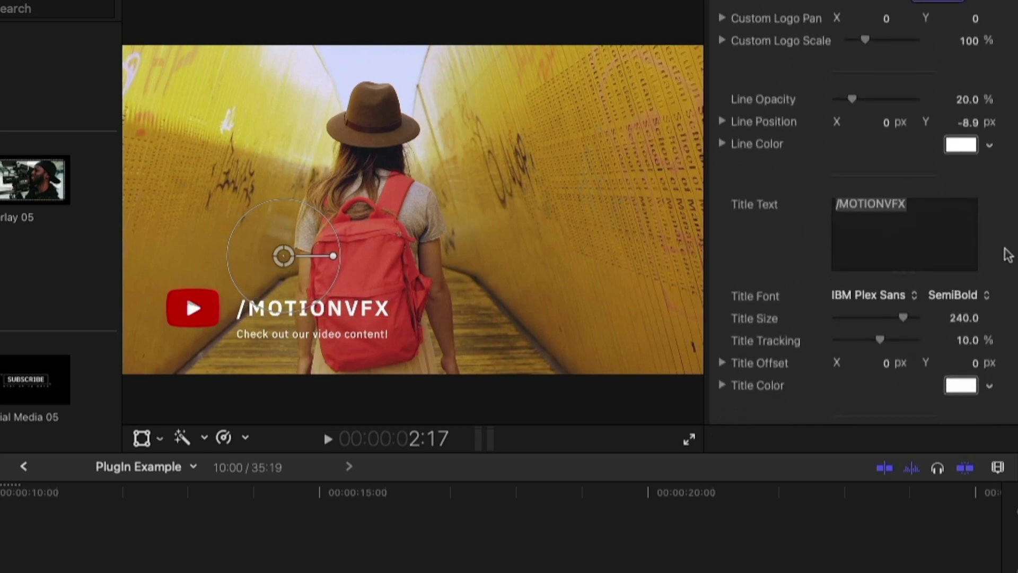
Replace the /MOTIONVFX title text with the creator's name.
{"action": "left_click", "coordinate": [929, 201]}
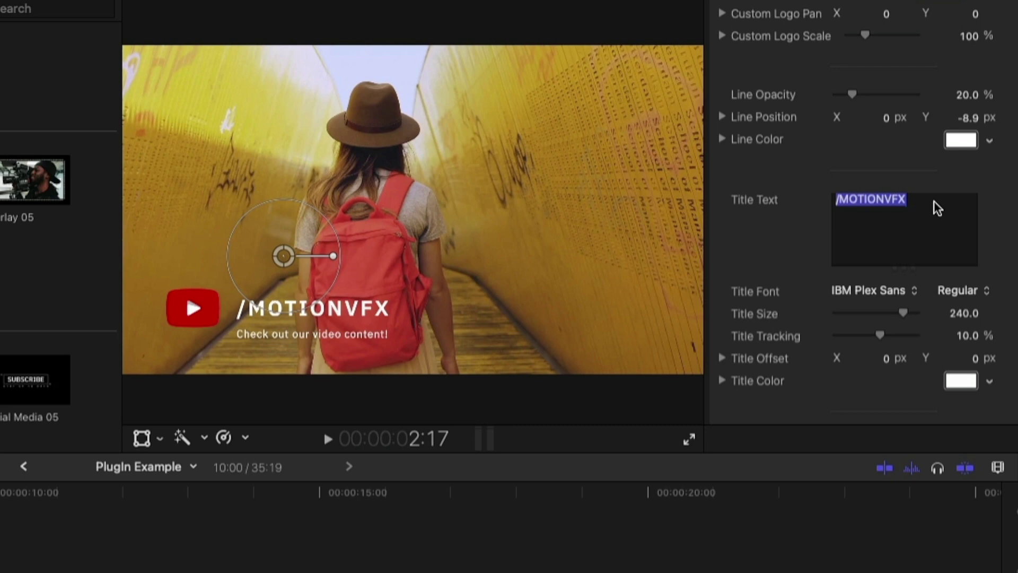
{"action": "type", "text": "KE"}
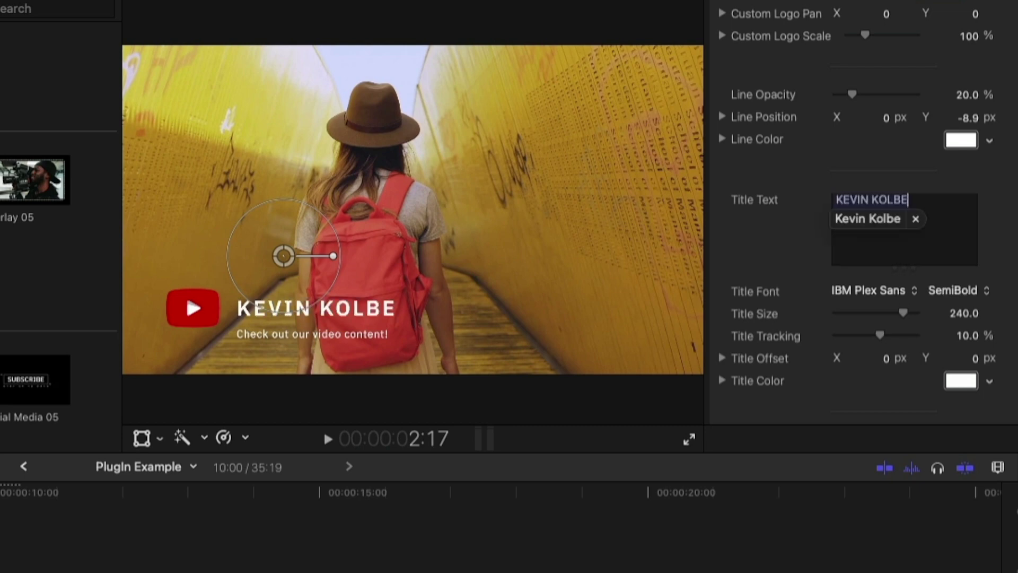
{"action": "type", "text": "VIN KOLBE"}
{"action": "key", "text": "Return"}
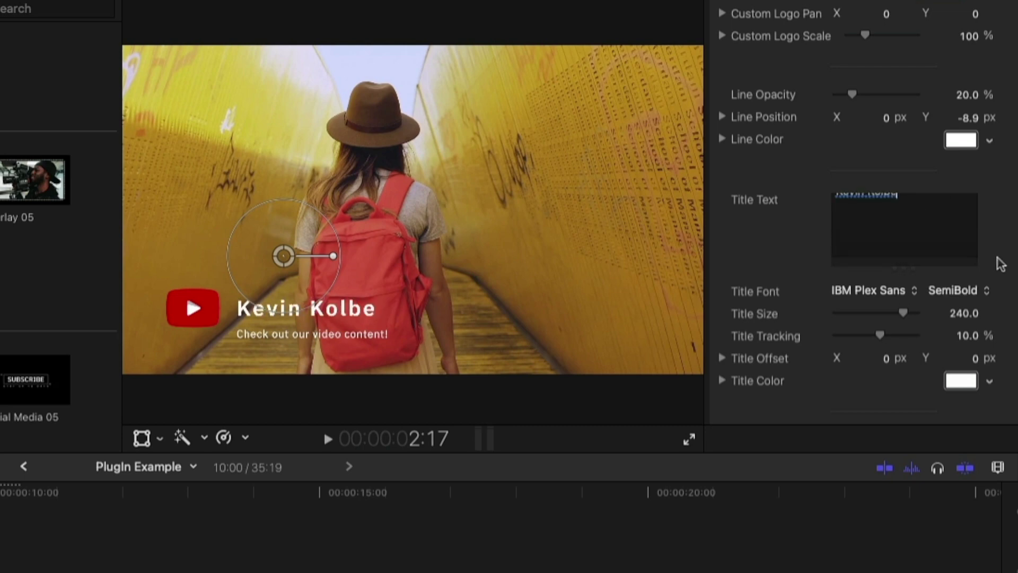
Change the subtitle to 'Subscribe and Like' and play the animation.
{"action": "scroll", "coordinate": [1014, 242], "scroll_direction": "down", "scroll_amount": 12}
{"action": "scroll", "coordinate": [1014, 243], "scroll_direction": "up", "scroll_amount": 5}
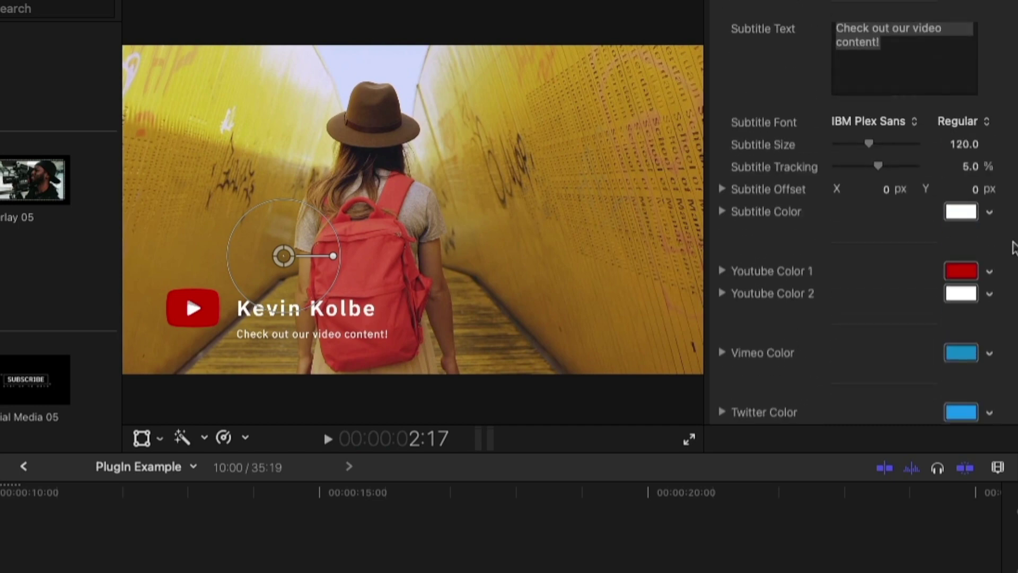
{"action": "triple_click", "coordinate": [884, 50]}
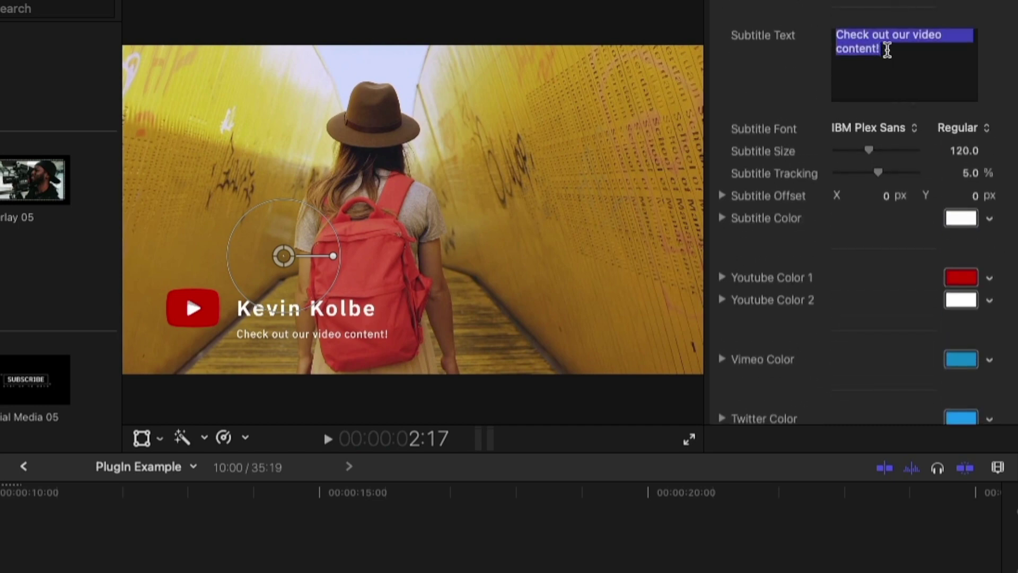
{"action": "type", "text": "Subscribe and Like"}
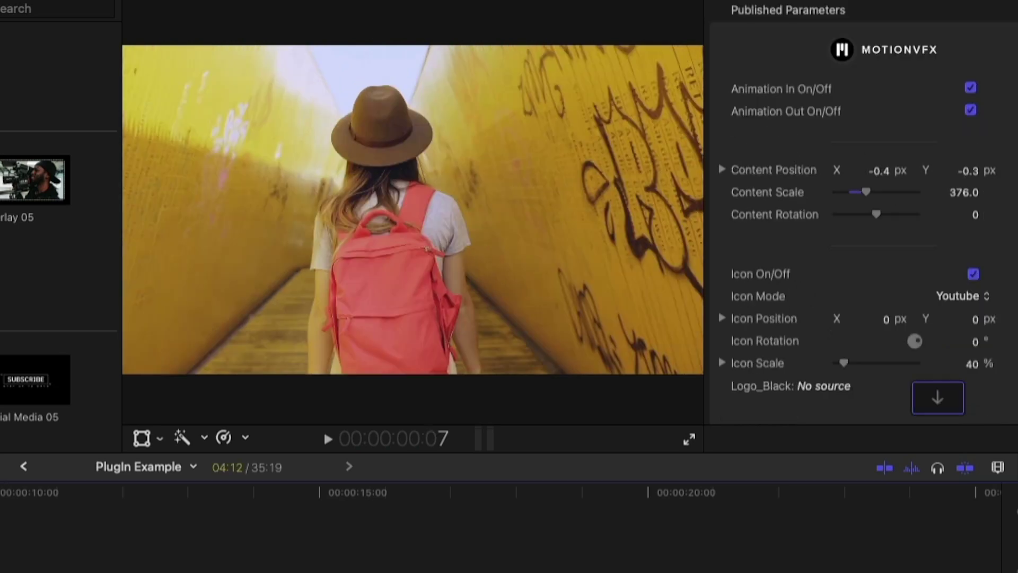
{"action": "key", "text": "space"}
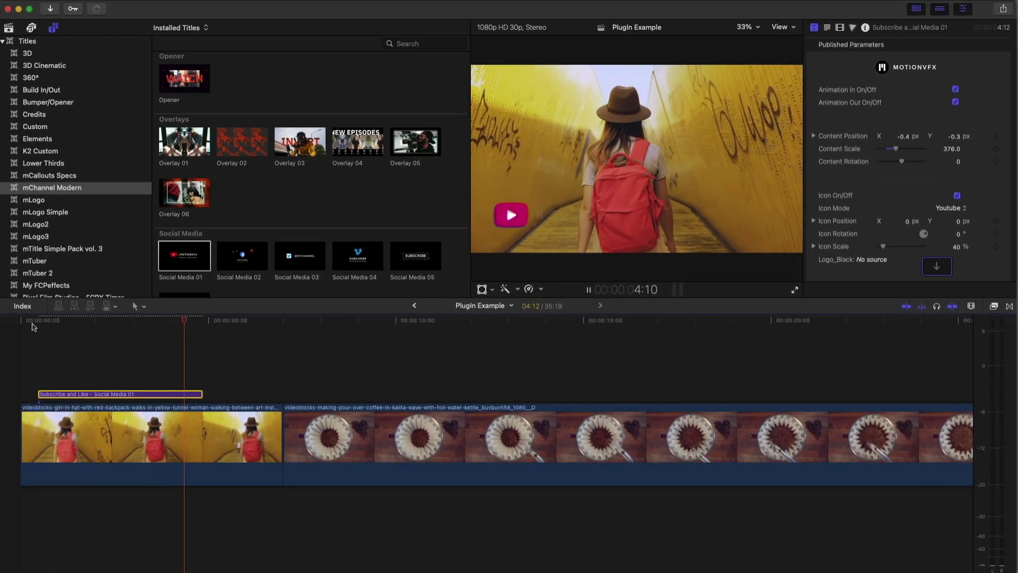
{"action": "key", "text": "space"}
{"action": "left_click_drag", "start_coordinate": [194, 321], "coordinate": [171, 321]}
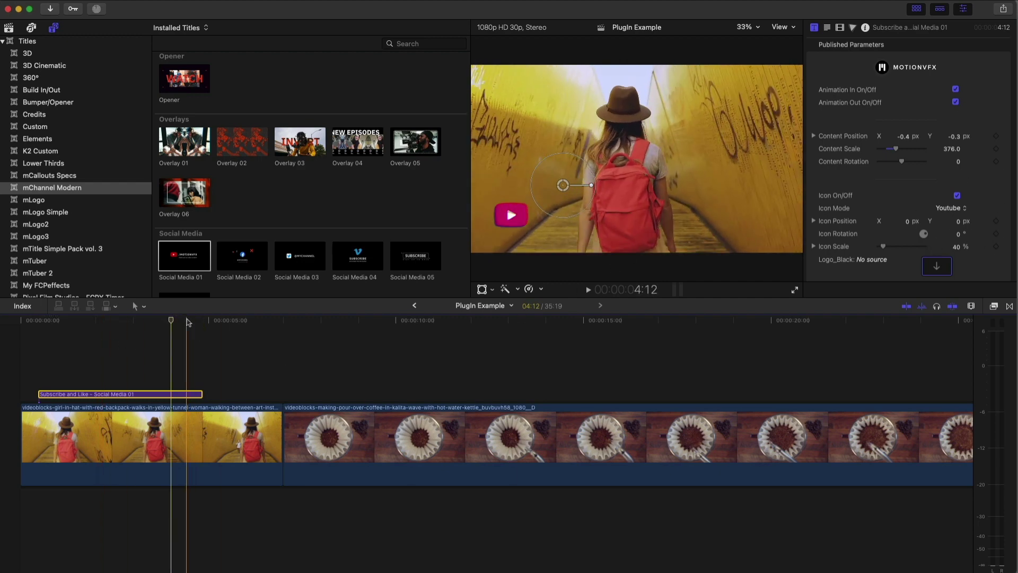
{"action": "left_click", "coordinate": [120, 320]}
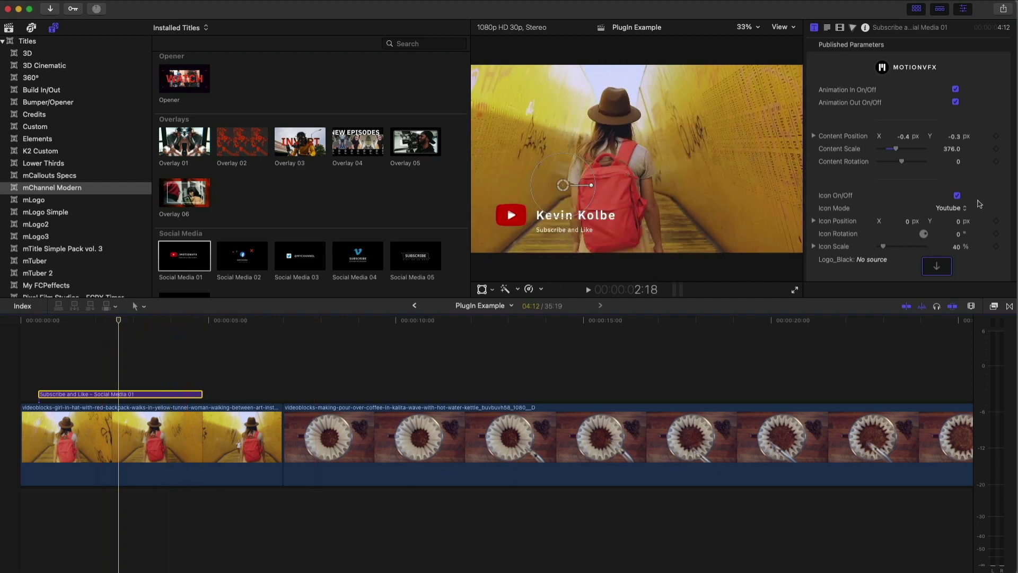
{"action": "scroll", "coordinate": [980, 204], "scroll_direction": "down", "scroll_amount": 3}
{"action": "left_click", "coordinate": [962, 150]}
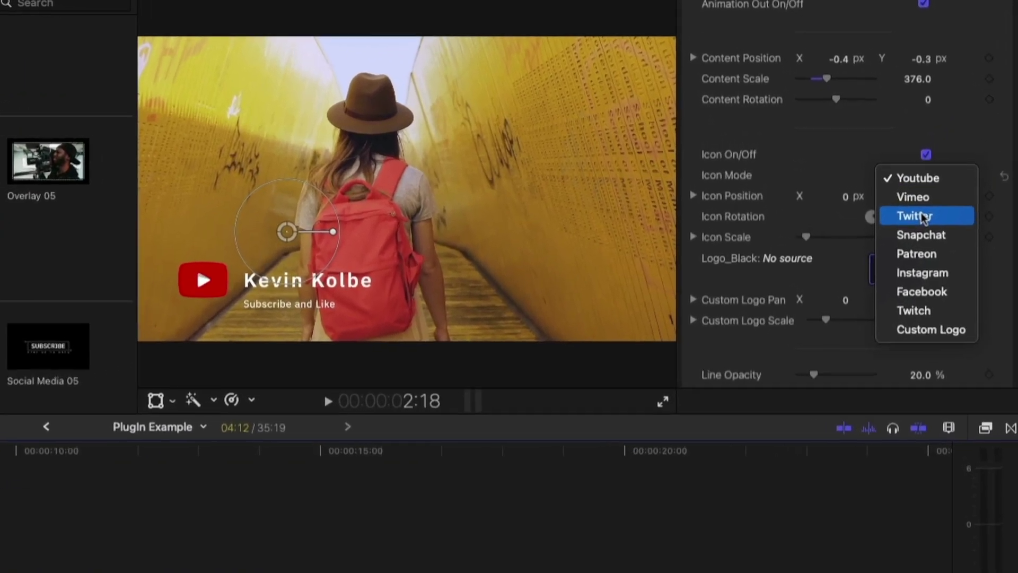
{"action": "left_click", "coordinate": [957, 176]}
{"action": "left_click", "coordinate": [915, 182]}
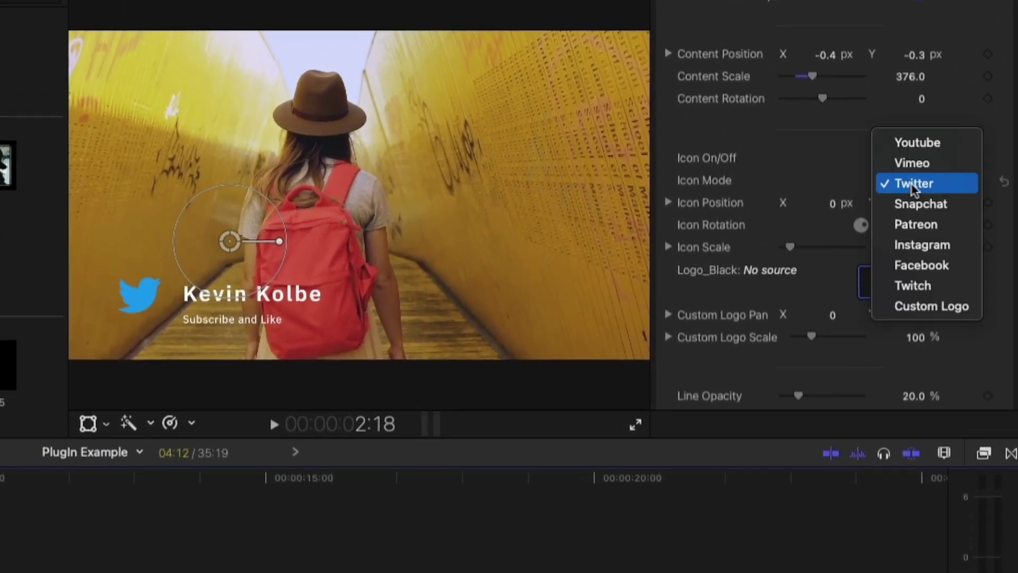
{"action": "left_click", "coordinate": [920, 225]}
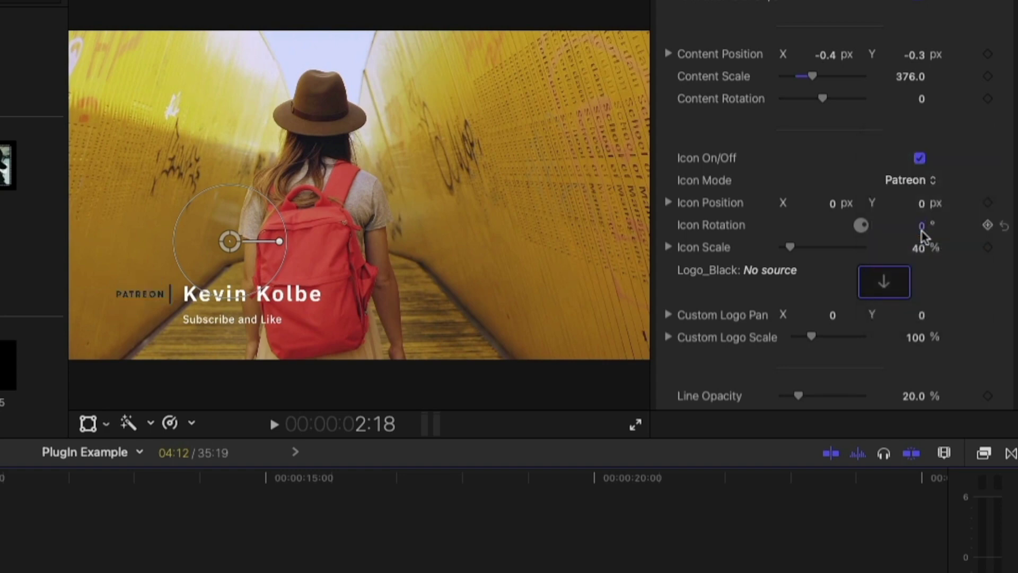
{"action": "left_click", "coordinate": [913, 183]}
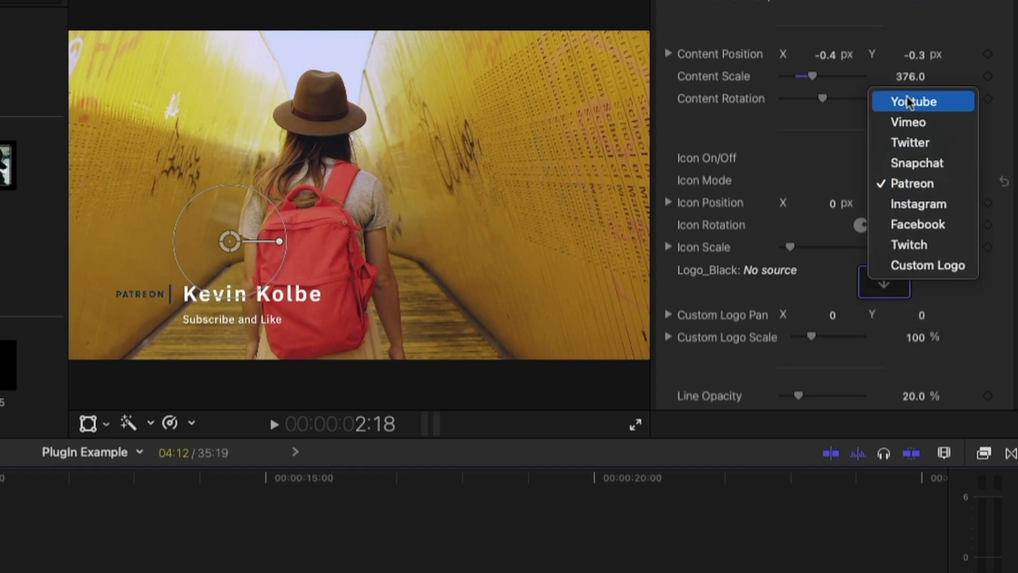
{"action": "left_click", "coordinate": [910, 102]}
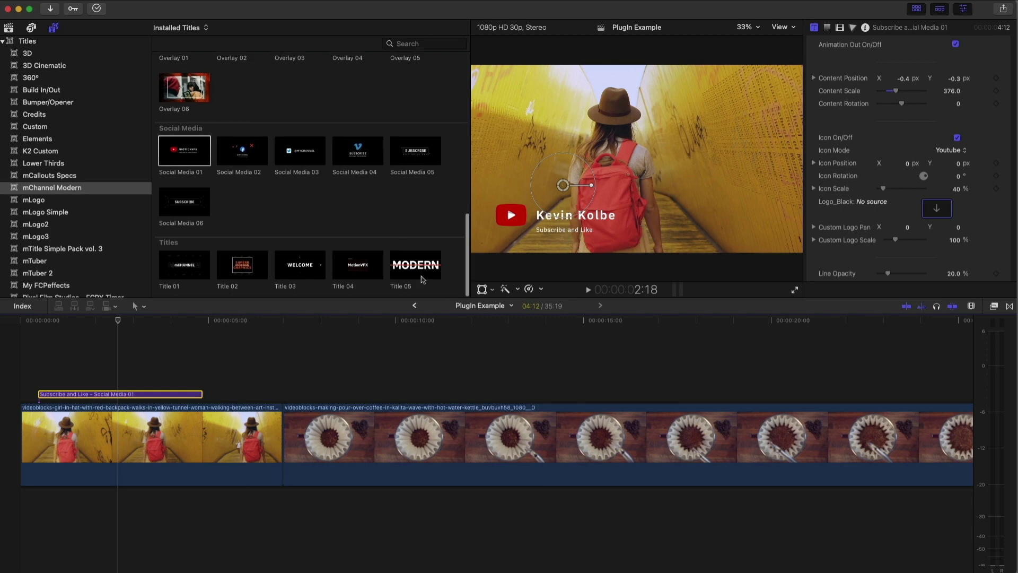
Place the MODERN Title 05 over the coffee clip, preview it, then delete it.
{"action": "left_click", "coordinate": [450, 435]}
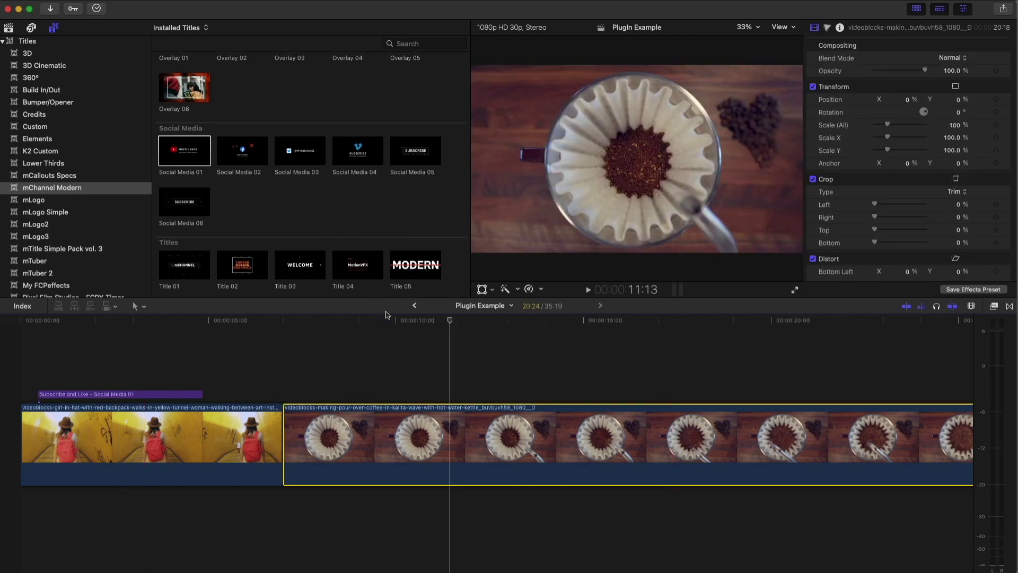
{"action": "left_click_drag", "start_coordinate": [415, 268], "coordinate": [290, 384]}
{"action": "left_click", "coordinate": [276, 324]}
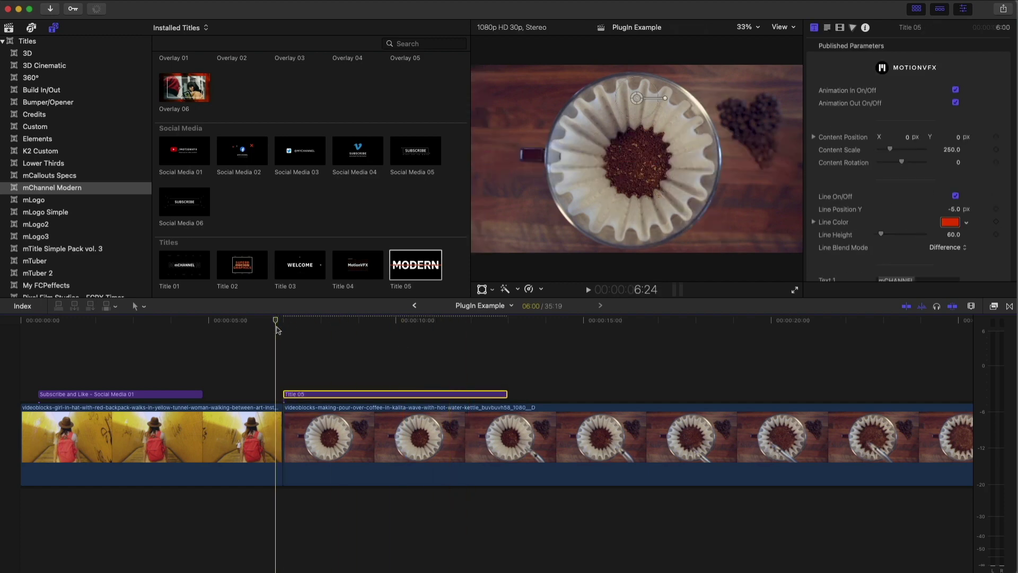
{"action": "key", "text": "space"}
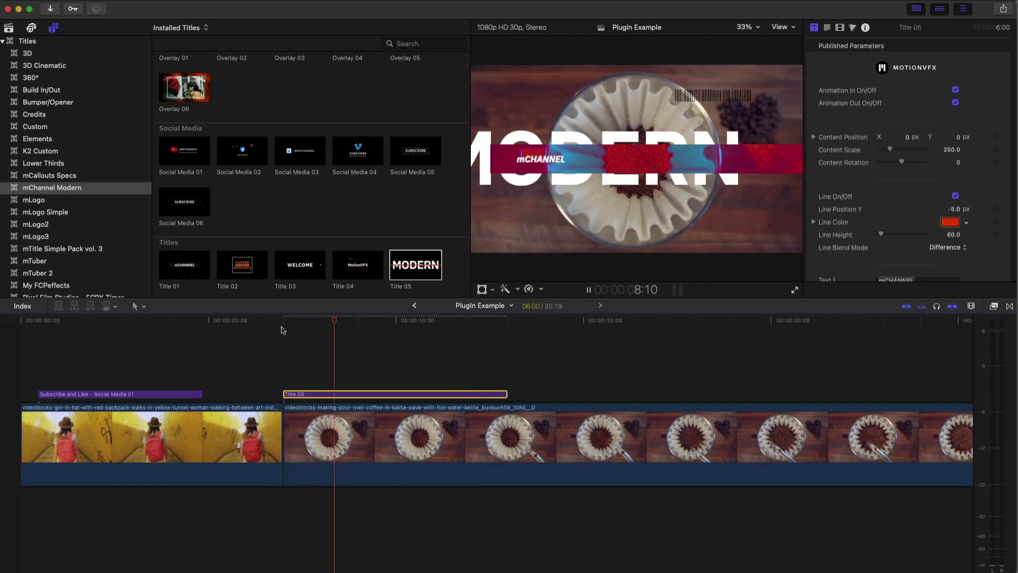
{"action": "key", "text": "space"}
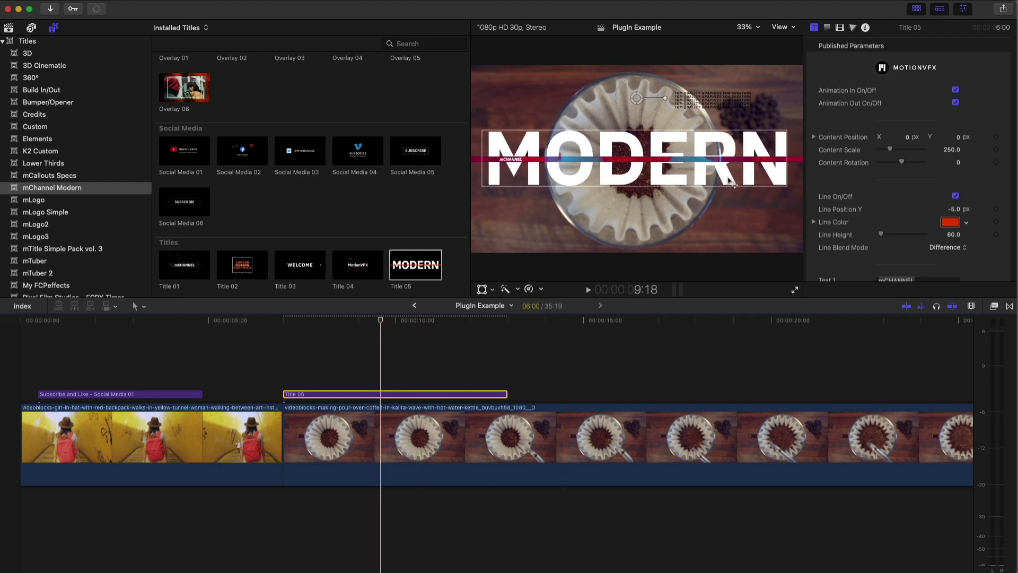
{"action": "scroll", "coordinate": [266, 175], "scroll_direction": "down", "scroll_amount": 2}
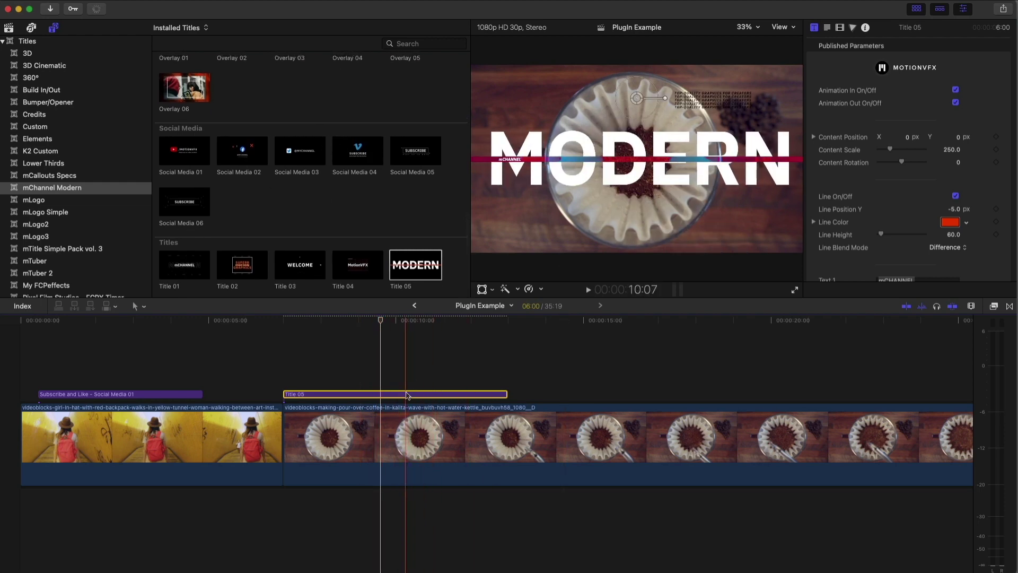
{"action": "key", "text": "Delete"}
Delete the Subscribe and Like clip and browse the mTuber Buttons and Tags titles.
{"action": "left_click", "coordinate": [120, 395]}
{"action": "key", "text": "Delete"}
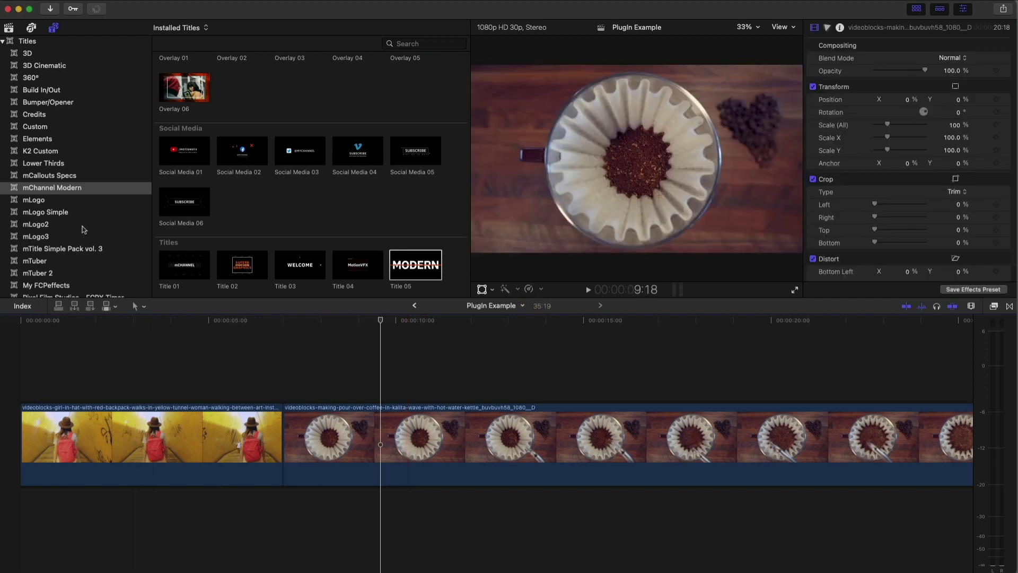
{"action": "scroll", "coordinate": [63, 255], "scroll_direction": "down", "scroll_amount": 3}
{"action": "left_click", "coordinate": [106, 182]}
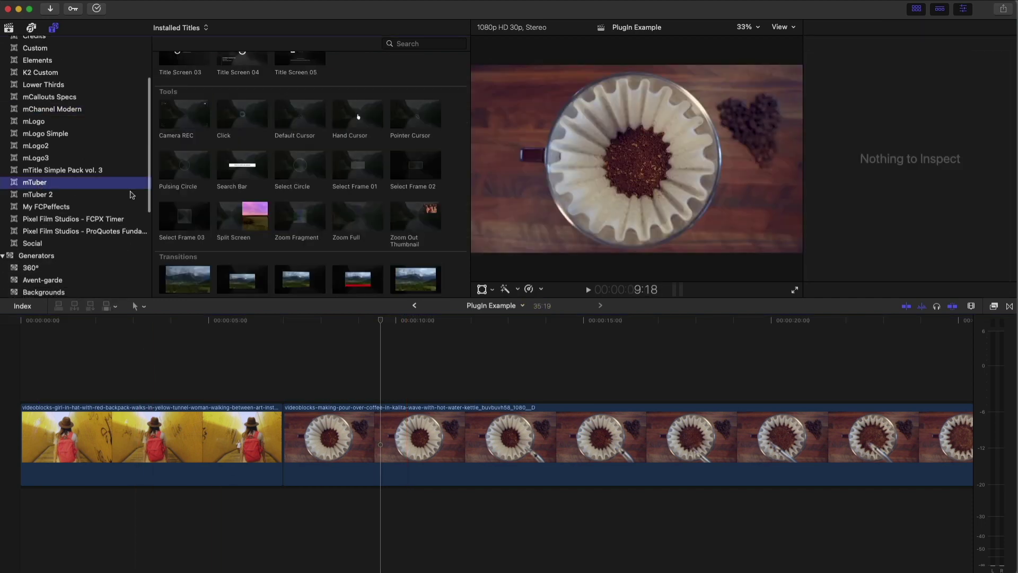
{"action": "scroll", "coordinate": [403, 195], "scroll_direction": "up", "scroll_amount": 8}
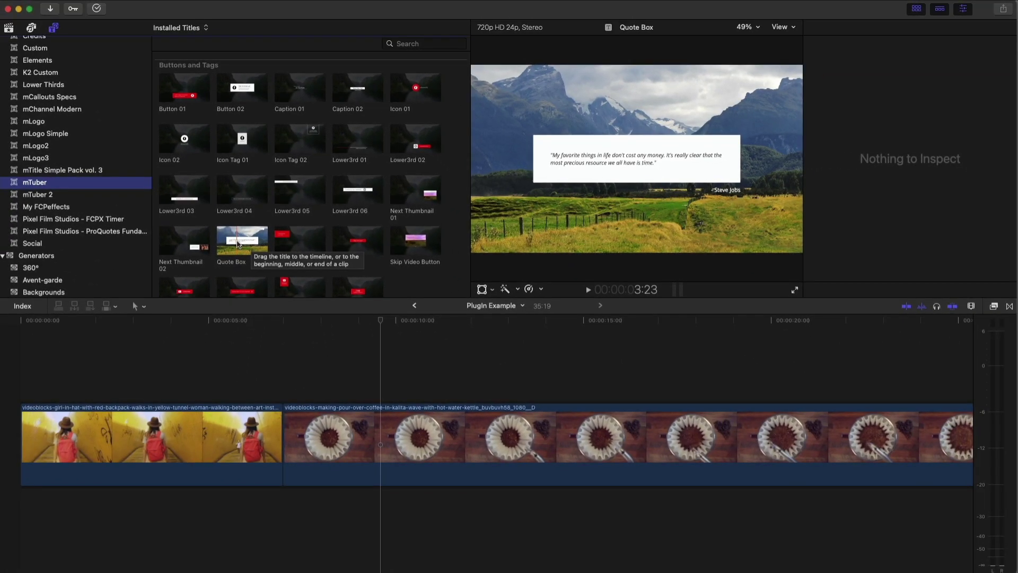
Drop the Quote Box title above the coffee clip and play it from its start.
{"action": "left_click_drag", "start_coordinate": [237, 243], "coordinate": [313, 394]}
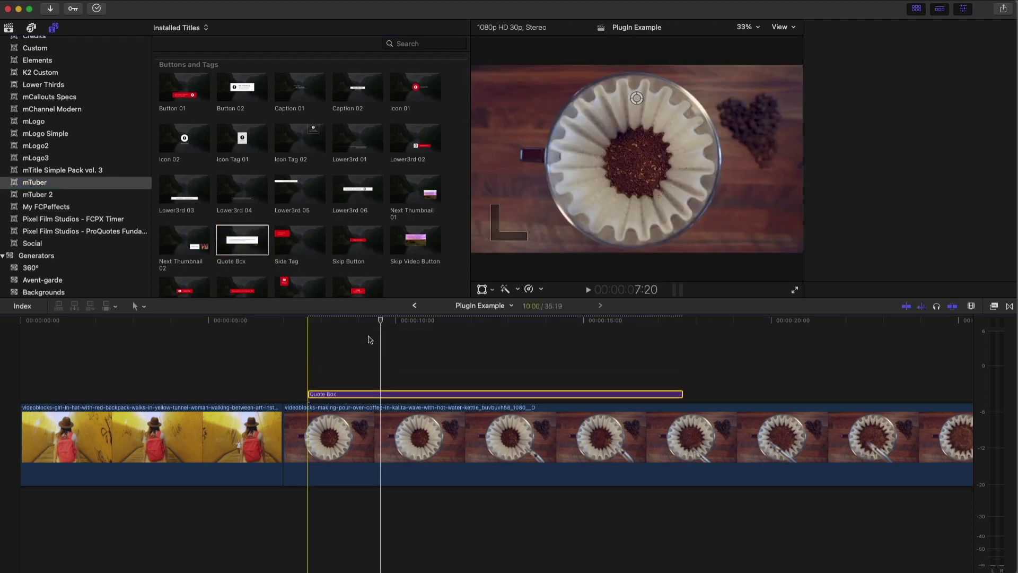
{"action": "left_click_drag", "start_coordinate": [381, 321], "coordinate": [309, 322]}
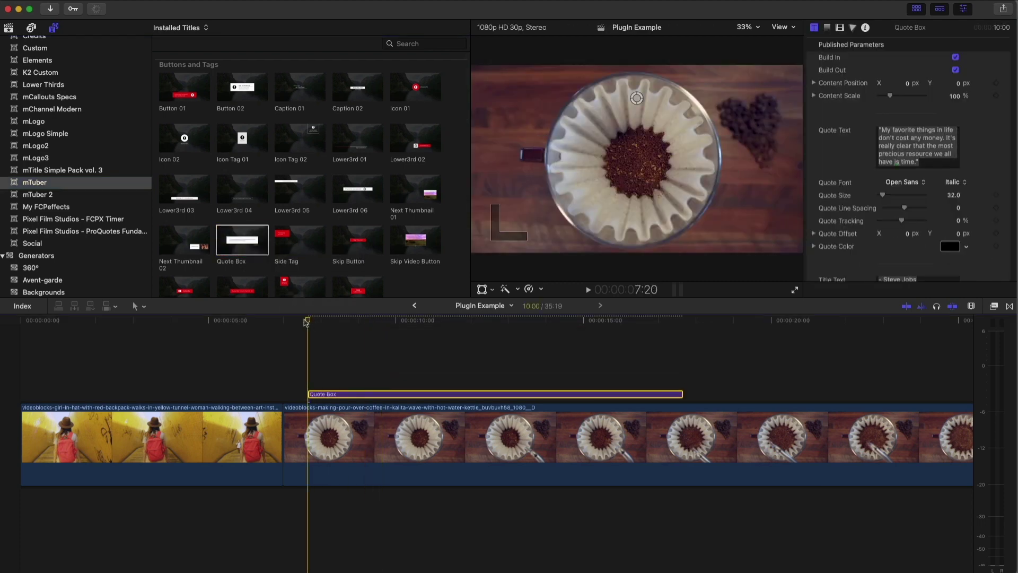
{"action": "key", "text": "space"}
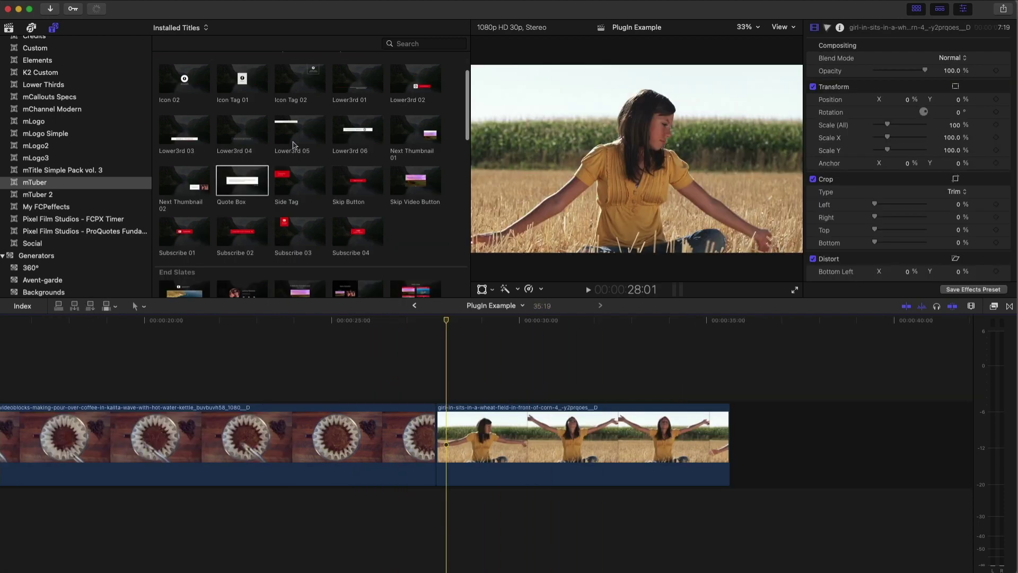
{"action": "scroll", "coordinate": [303, 157], "scroll_direction": "down", "scroll_amount": 5}
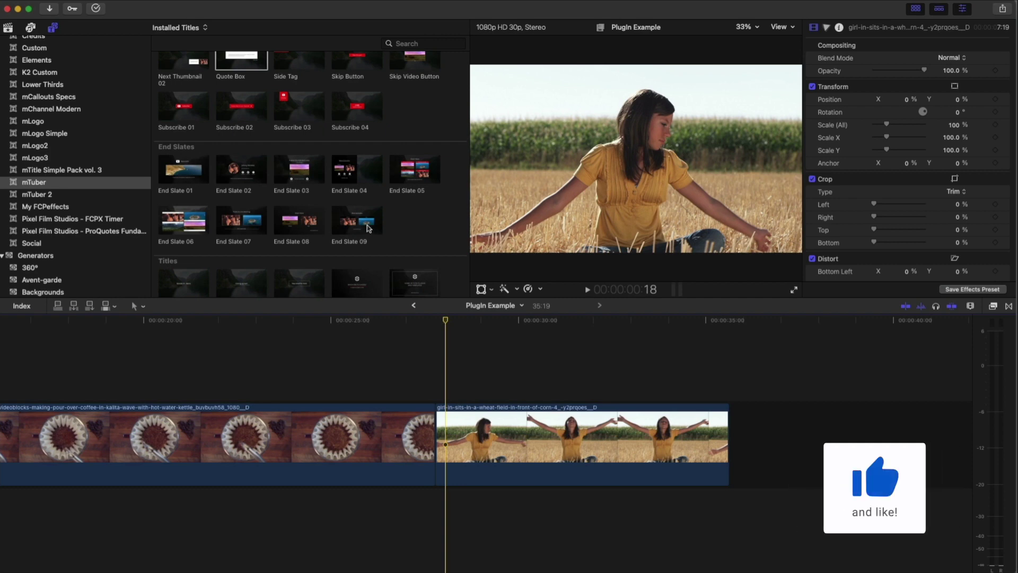
{"action": "left_click_drag", "start_coordinate": [369, 229], "coordinate": [484, 387]}
{"action": "key", "text": "space"}
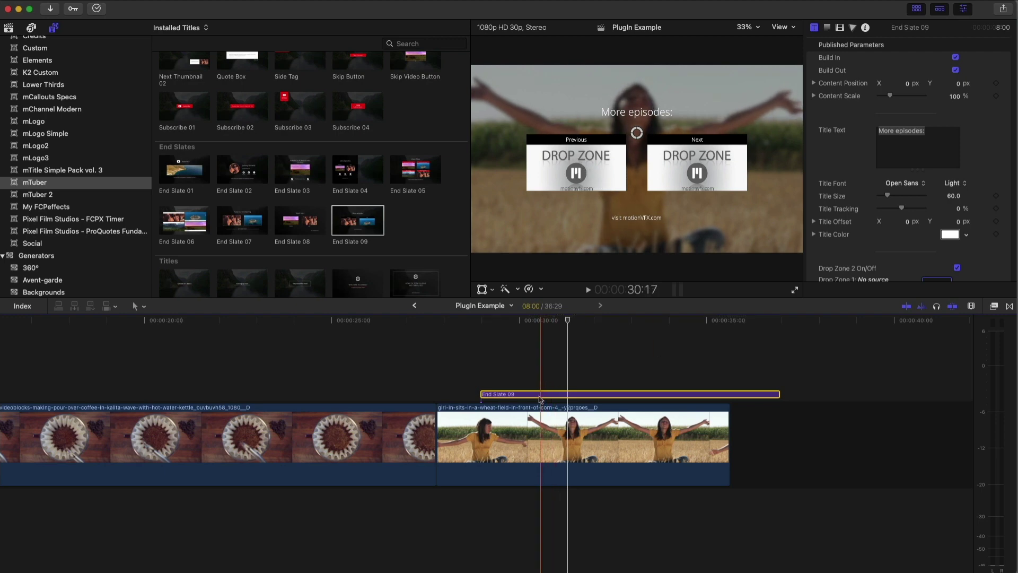
{"action": "key", "text": "Delete"}
{"action": "scroll", "coordinate": [255, 135], "scroll_direction": "down", "scroll_amount": 5}
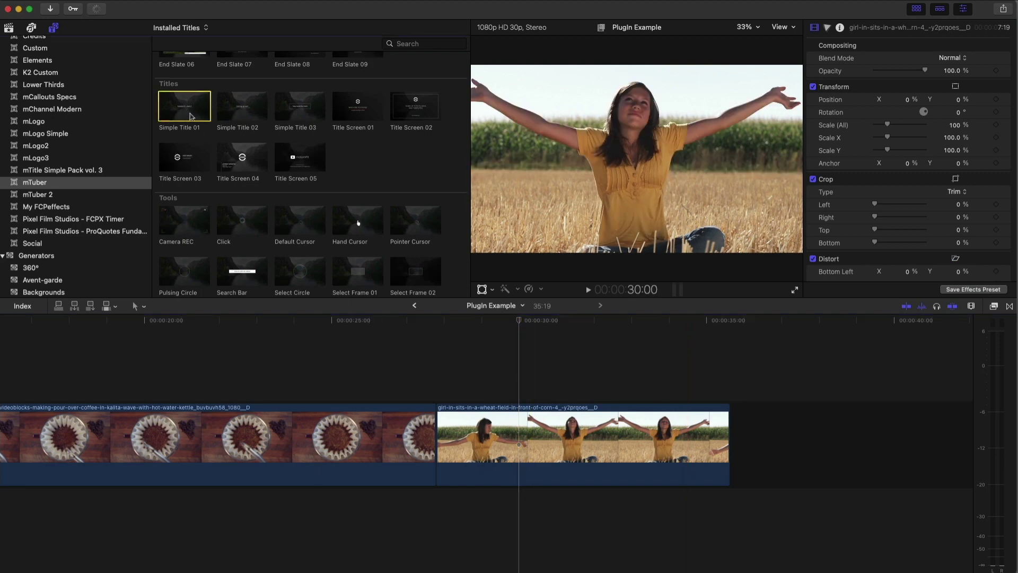
Add Simple Title 01 over the wheat-field clip and preview its animation.
{"action": "left_click_drag", "start_coordinate": [191, 117], "coordinate": [464, 393]}
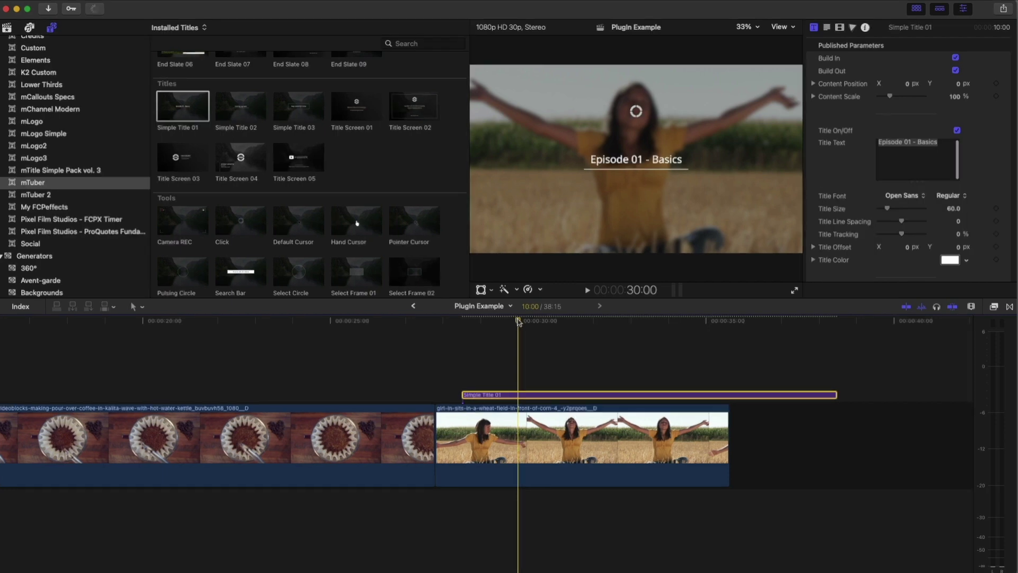
{"action": "left_click_drag", "start_coordinate": [518, 321], "coordinate": [436, 321]}
{"action": "key", "text": "space"}
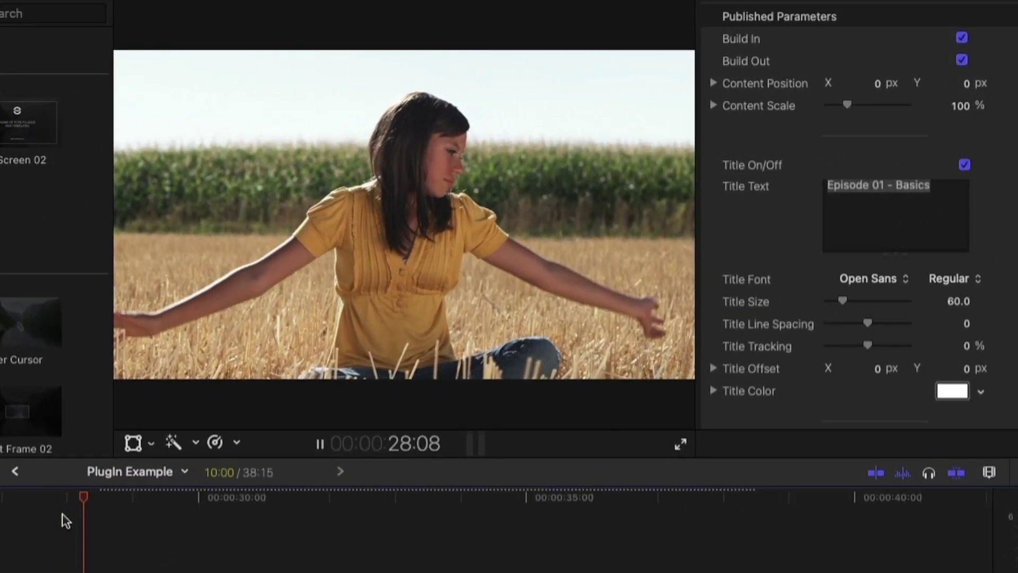
{"action": "key", "text": "space"}
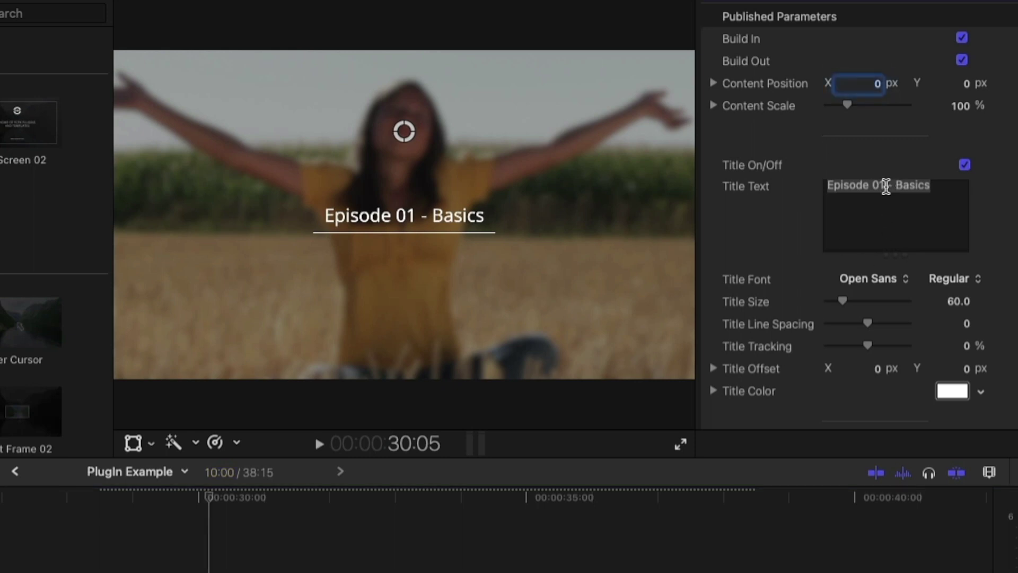
Replace the Episode 01 - Basics title text with REASONS TO BUY and preview it.
{"action": "left_click", "coordinate": [886, 187]}
{"action": "triple_click", "coordinate": [888, 189]}
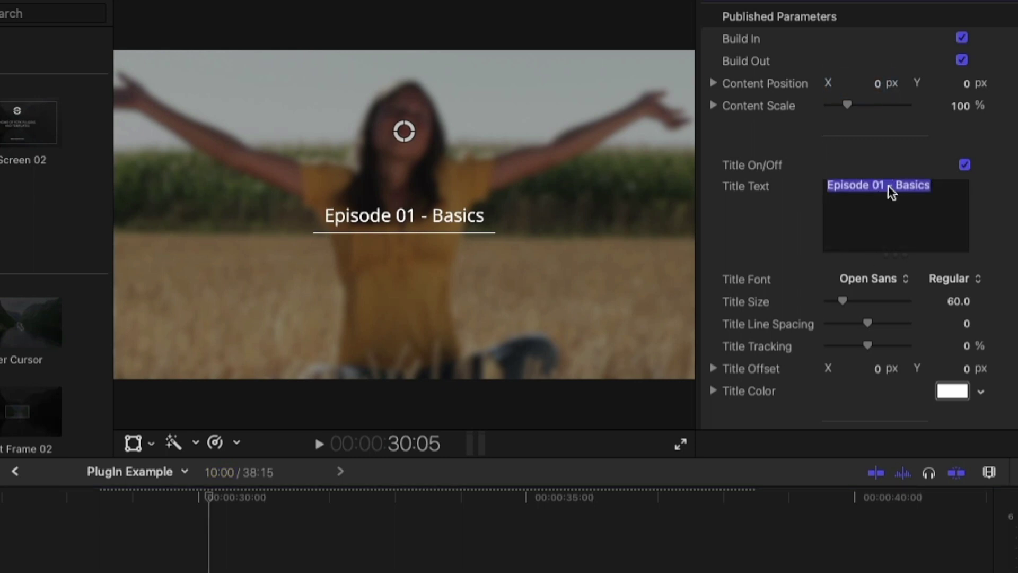
{"action": "type", "text": "REASONS "}
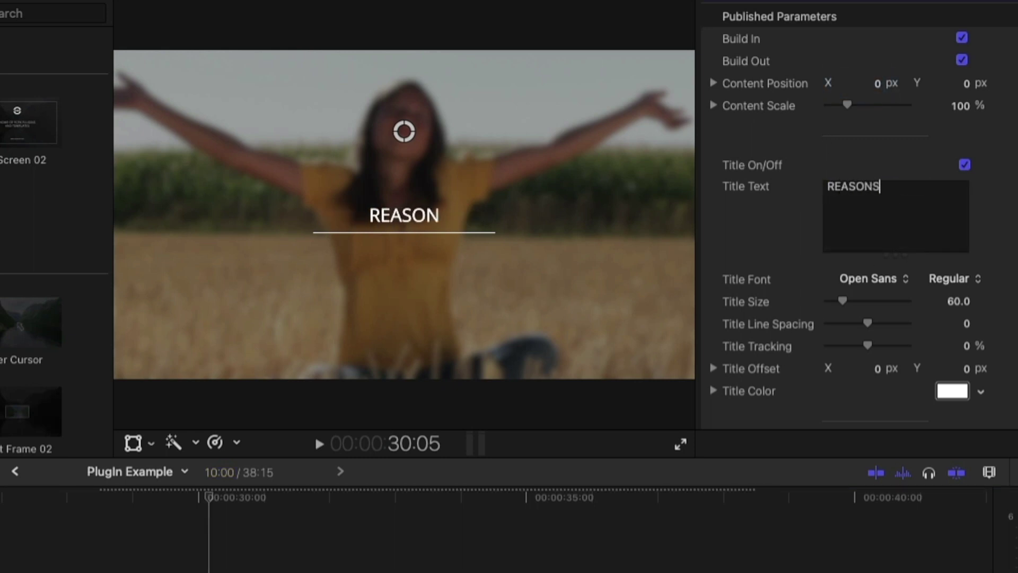
{"action": "type", "text": "TO BUY"}
{"action": "key", "text": "Return"}
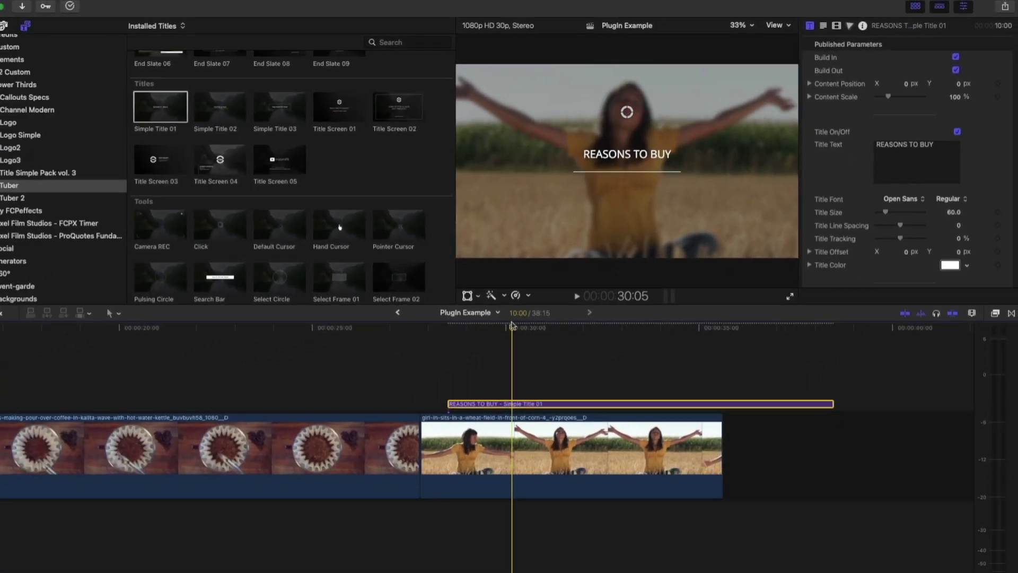
{"action": "left_click", "coordinate": [90, 509]}
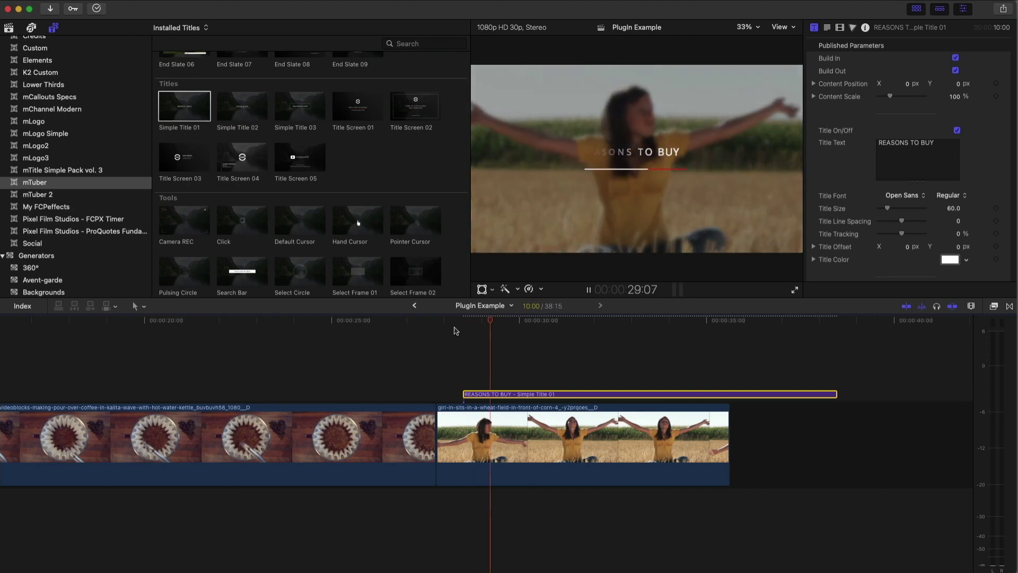
{"action": "key", "text": "space"}
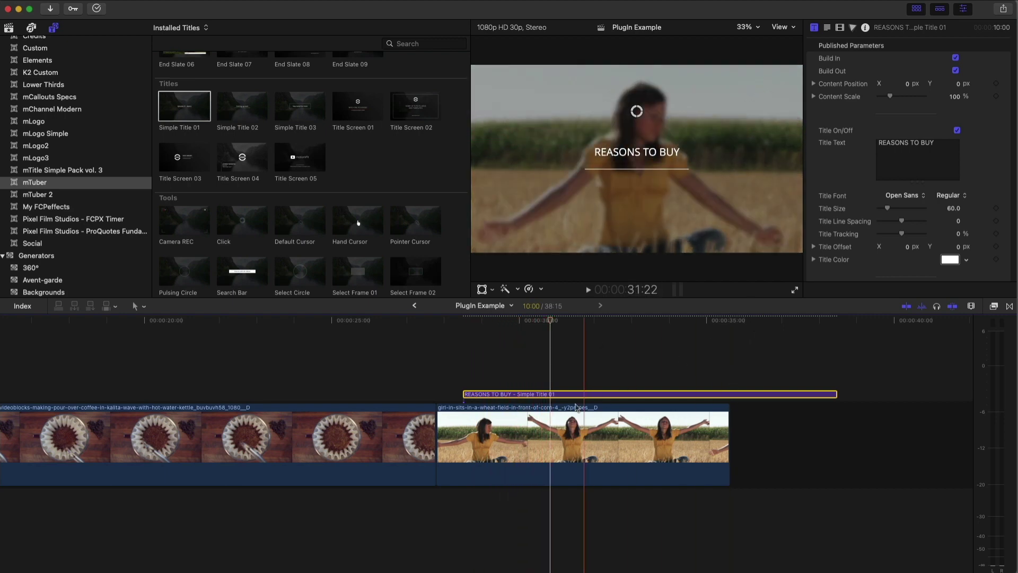
Place the mTuber 2 Bar title above the tunnel clip and preview it.
{"action": "left_click", "coordinate": [32, 195]}
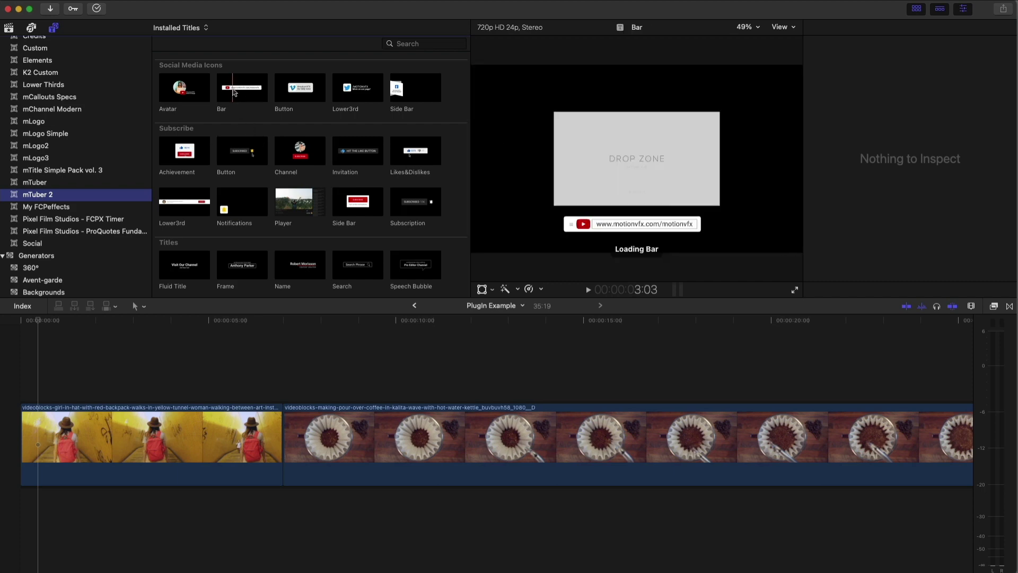
{"action": "left_click_drag", "start_coordinate": [238, 91], "coordinate": [45, 384]}
{"action": "key", "text": "space"}
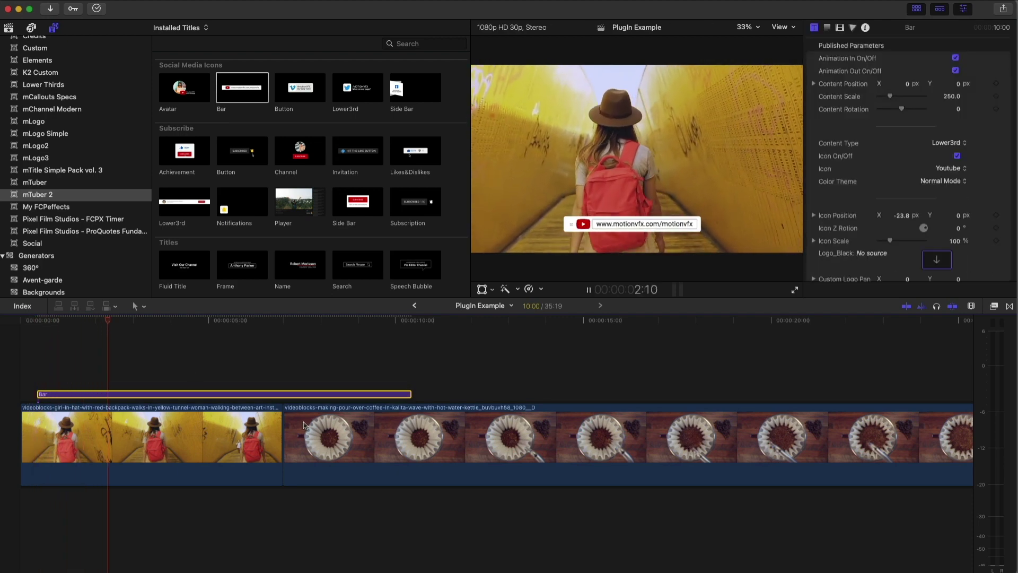
{"action": "key", "text": "space"}
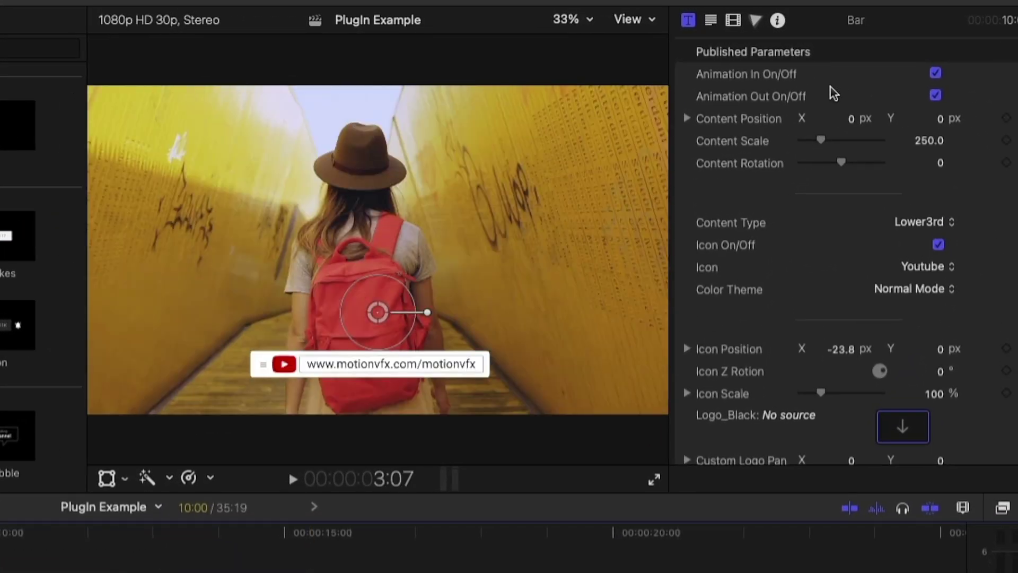
Replace the Bar's MotionVFX URL with a personal website address.
{"action": "scroll", "coordinate": [917, 182], "scroll_direction": "down", "scroll_amount": 10}
{"action": "scroll", "coordinate": [916, 182], "scroll_direction": "up", "scroll_amount": 12}
{"action": "scroll", "coordinate": [918, 183], "scroll_direction": "down", "scroll_amount": 2}
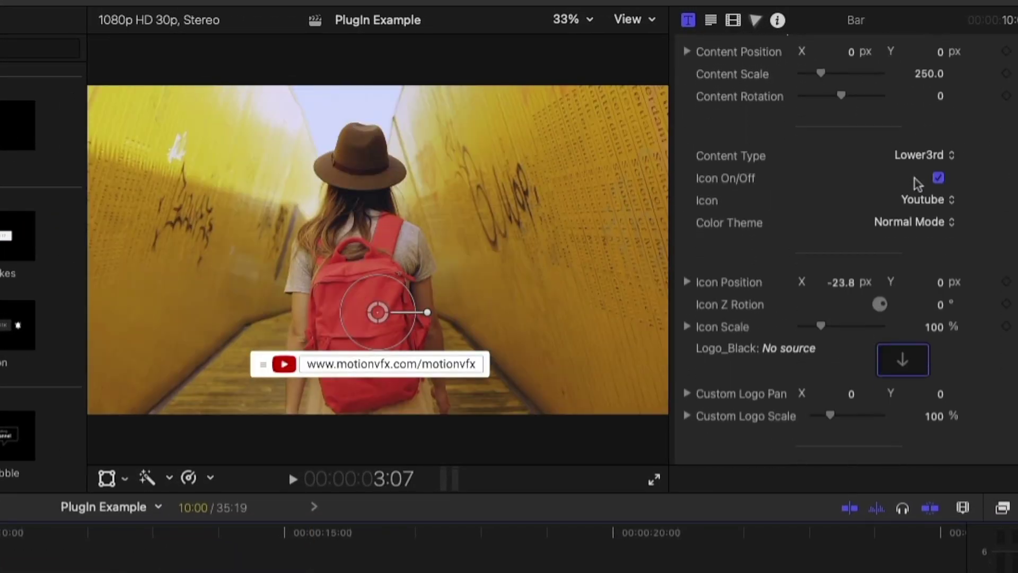
{"action": "scroll", "coordinate": [918, 183], "scroll_direction": "down", "scroll_amount": 3}
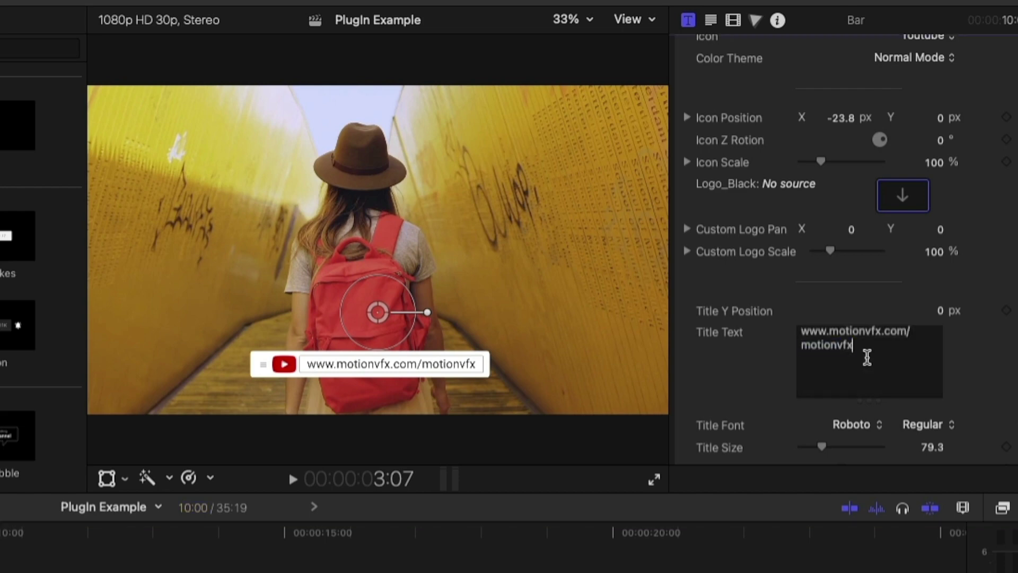
{"action": "left_click_drag", "start_coordinate": [853, 346], "coordinate": [800, 335]}
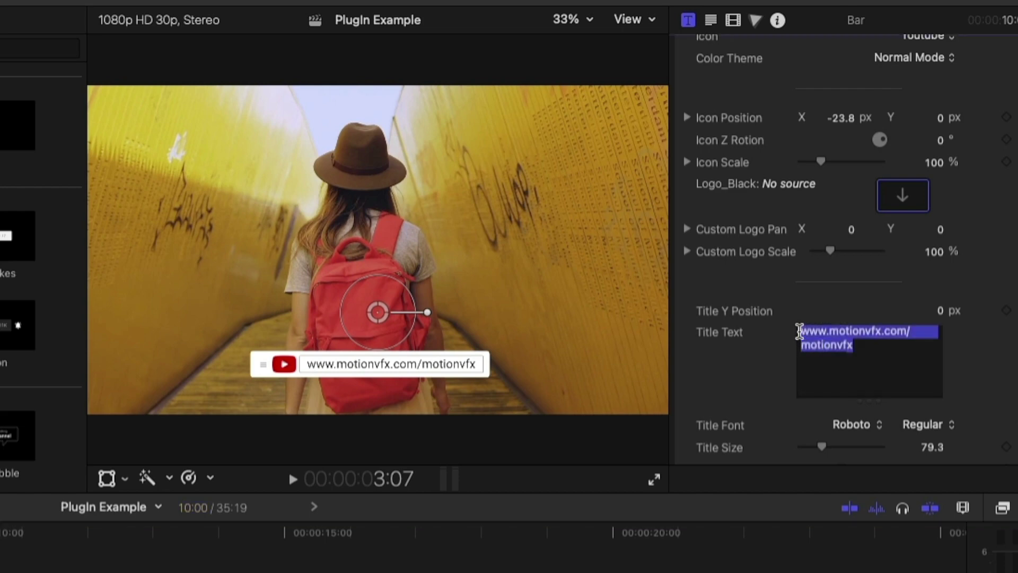
{"action": "type", "text": "www"}
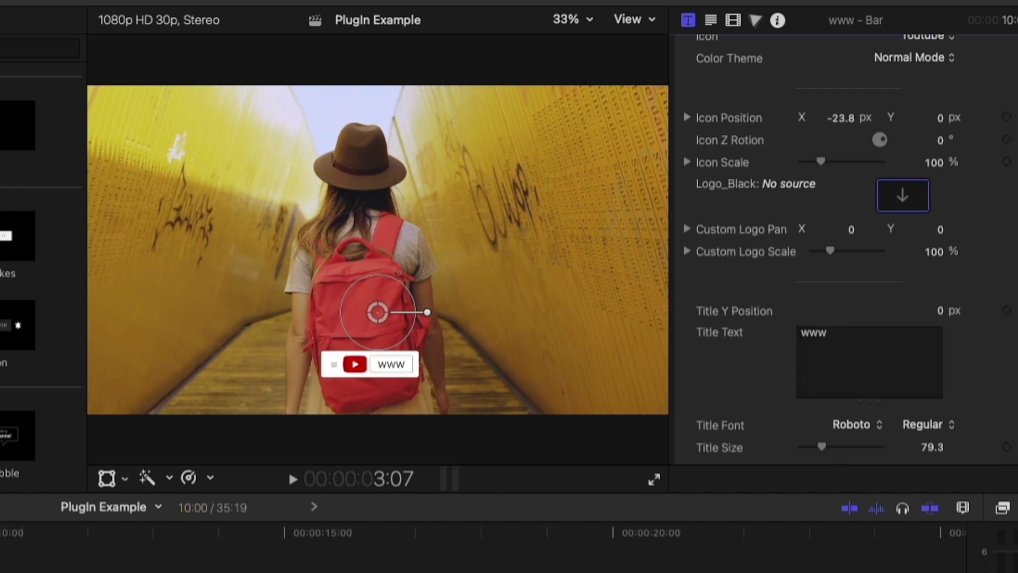
{"action": "type", "text": ".kevinko."}
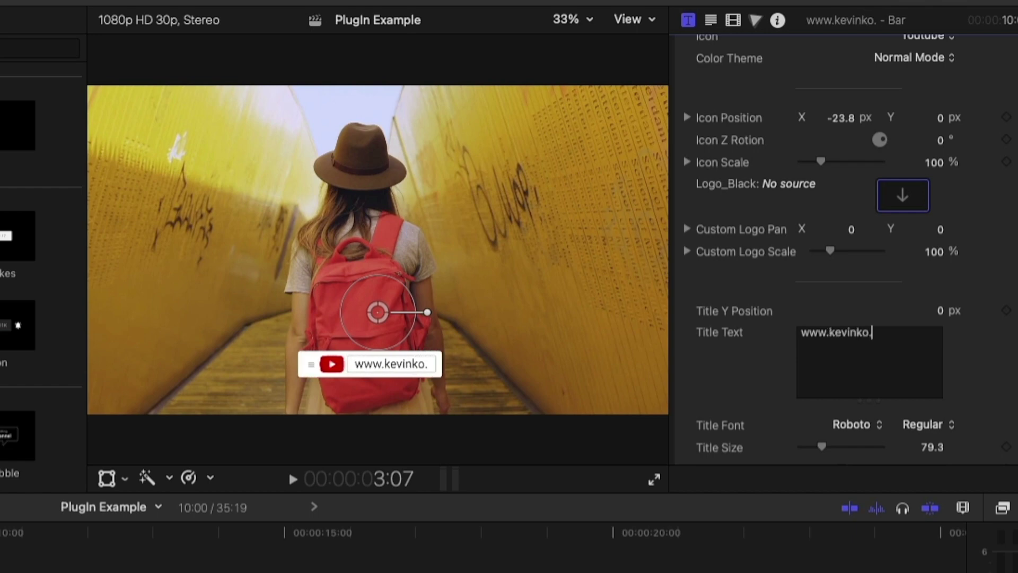
{"action": "type", "text": "be"}
{"action": "key", "text": "BackSpace"}
{"action": "key", "text": "BackSpace"}
{"action": "key", "text": "BackSpace"}
{"action": "type", "text": "lbe"}
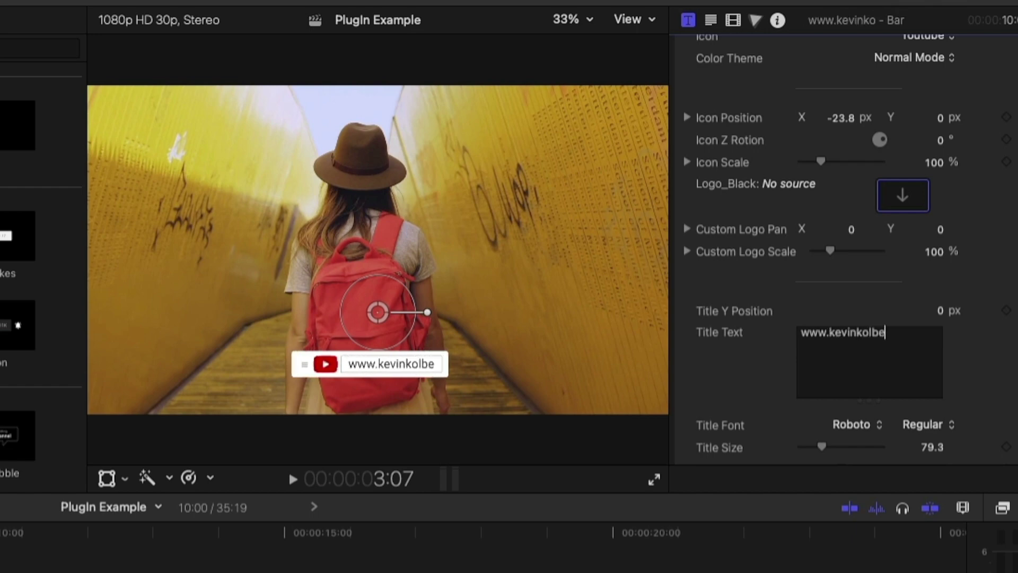
{"action": "type", "text": ".com"}
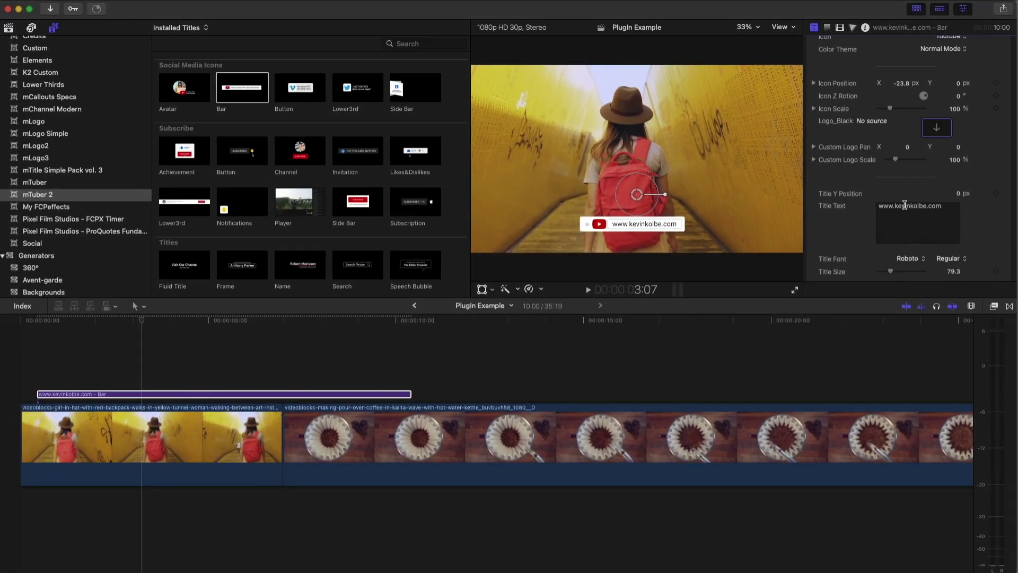
Drag the Content Scale slider right to enlarge the URL bar.
{"action": "scroll", "coordinate": [905, 205], "scroll_direction": "up", "scroll_amount": 5}
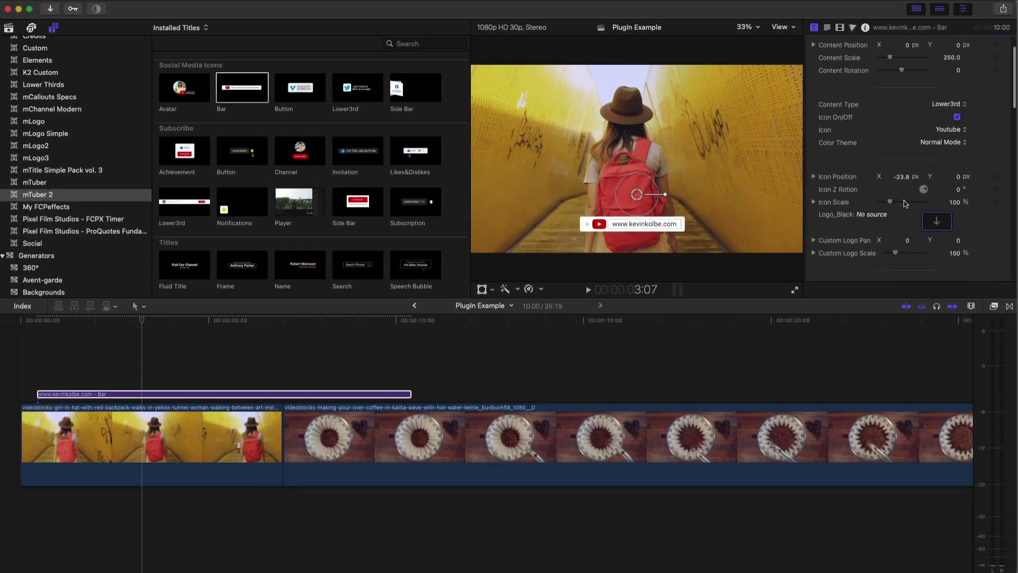
{"action": "left_click_drag", "start_coordinate": [890, 101], "coordinate": [895, 98]}
{"action": "scroll", "coordinate": [951, 181], "scroll_direction": "down", "scroll_amount": 5}
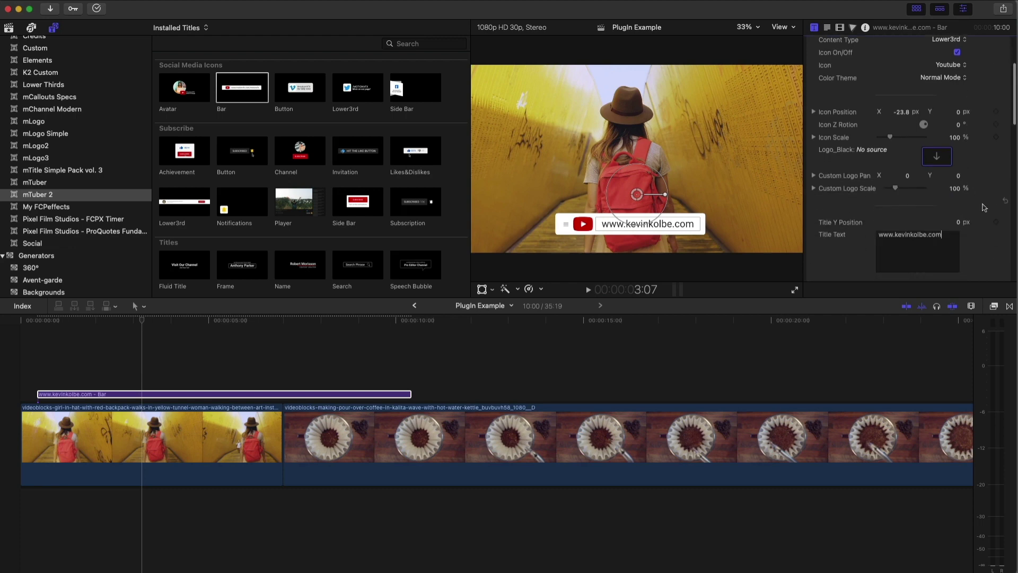
{"action": "scroll", "coordinate": [977, 190], "scroll_direction": "up", "scroll_amount": 5}
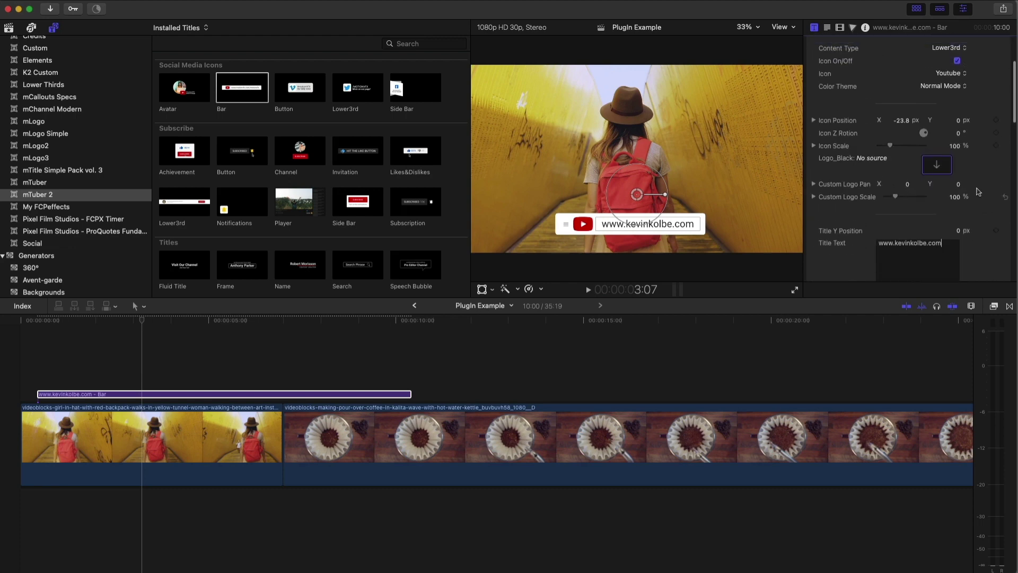
Set the Bar icon to Vimeo, then Custom Logo, and delete the Bar title.
{"action": "left_click", "coordinate": [962, 156]}
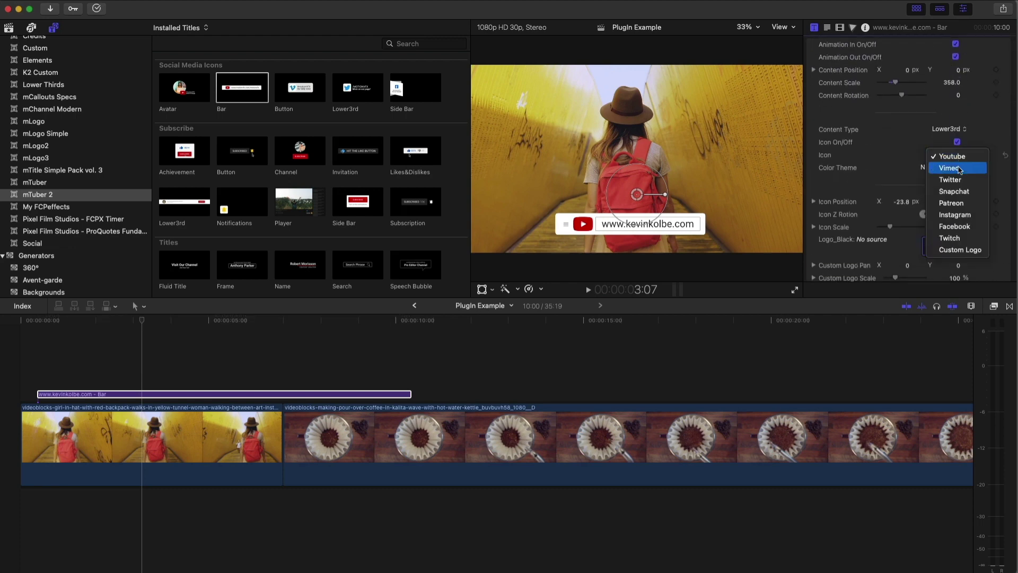
{"action": "left_click", "coordinate": [949, 168]}
{"action": "left_click", "coordinate": [964, 155]}
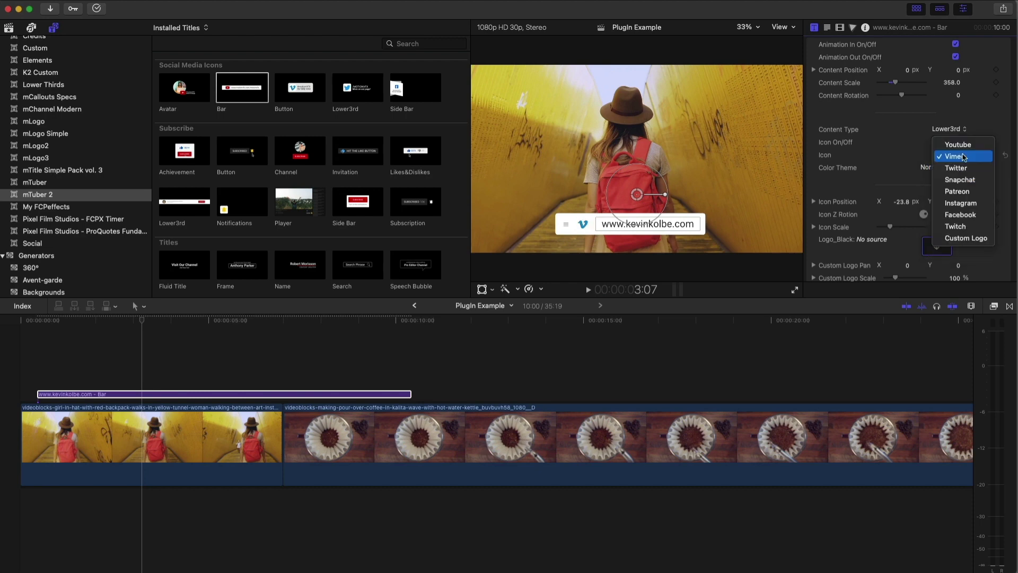
{"action": "left_click", "coordinate": [967, 239]}
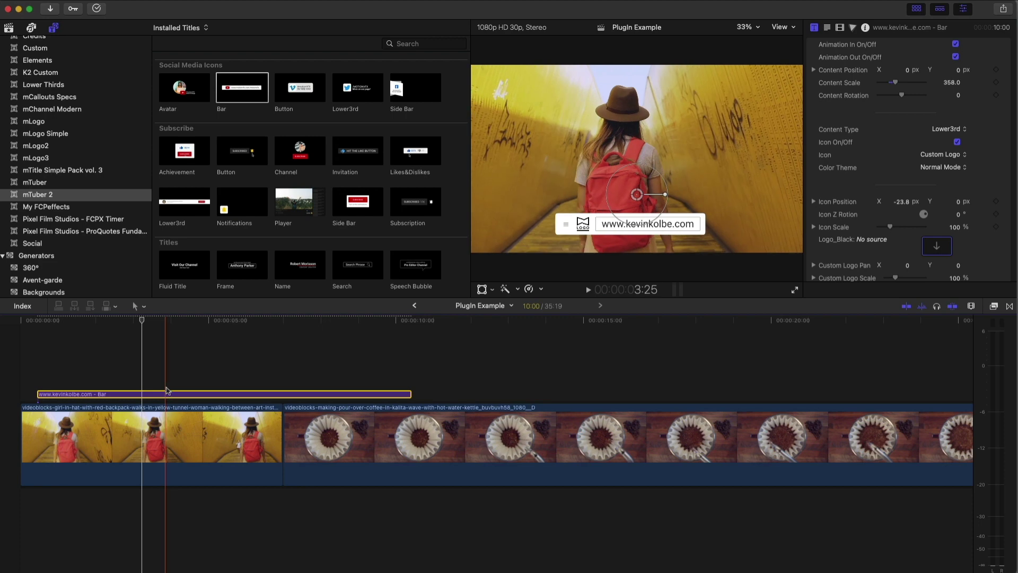
{"action": "key", "text": "Delete"}
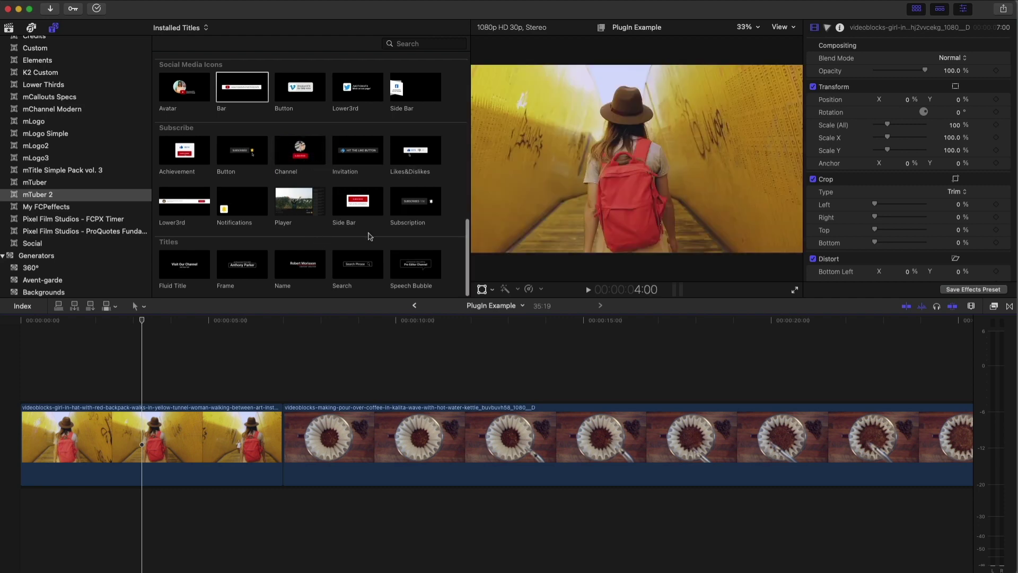
Add the Fluid Title over the tunnel clip and play its animation.
{"action": "scroll", "coordinate": [192, 275], "scroll_direction": "down", "scroll_amount": 2}
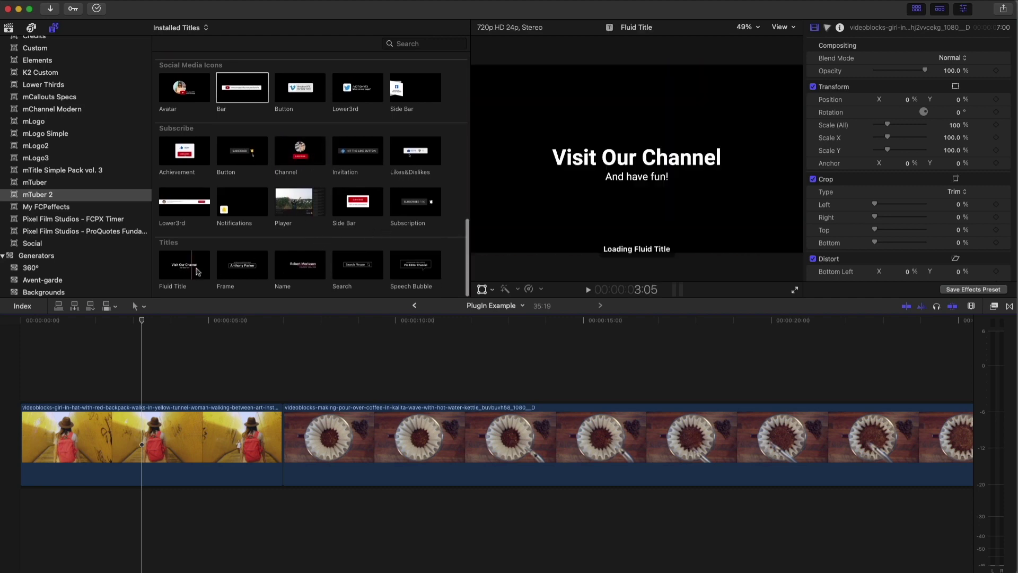
{"action": "left_click_drag", "start_coordinate": [186, 269], "coordinate": [74, 392]}
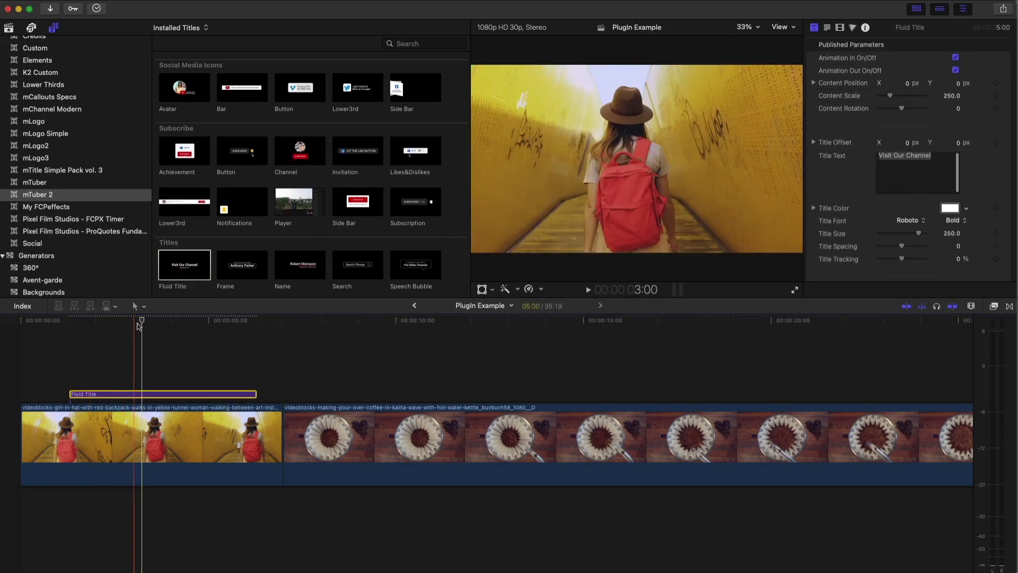
{"action": "key", "text": "space"}
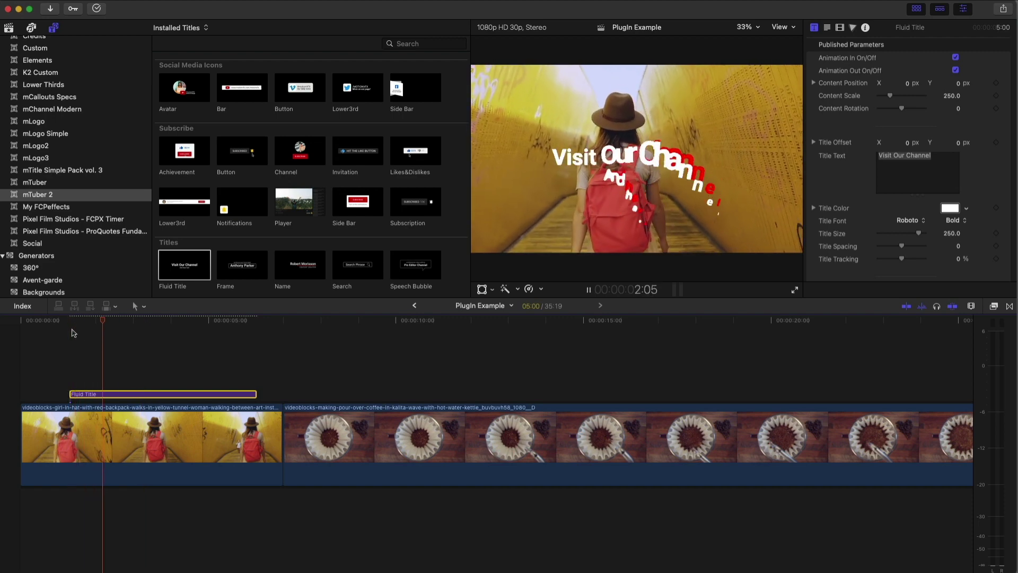
{"action": "key", "text": "space"}
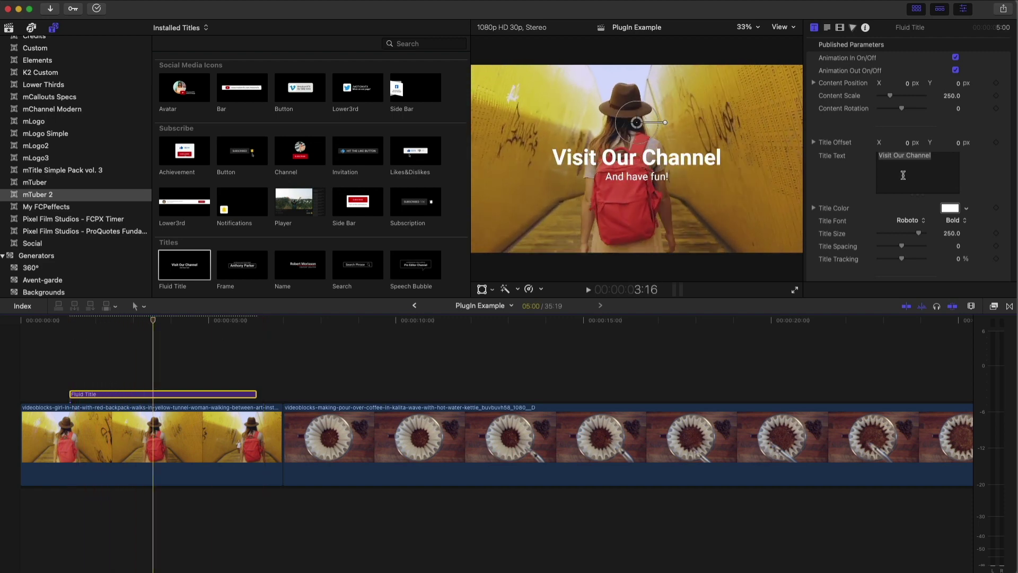
Delete the Fluid Title and put the Abstract background above the coffee clip.
{"action": "scroll", "coordinate": [318, 212], "scroll_direction": "up", "scroll_amount": 15}
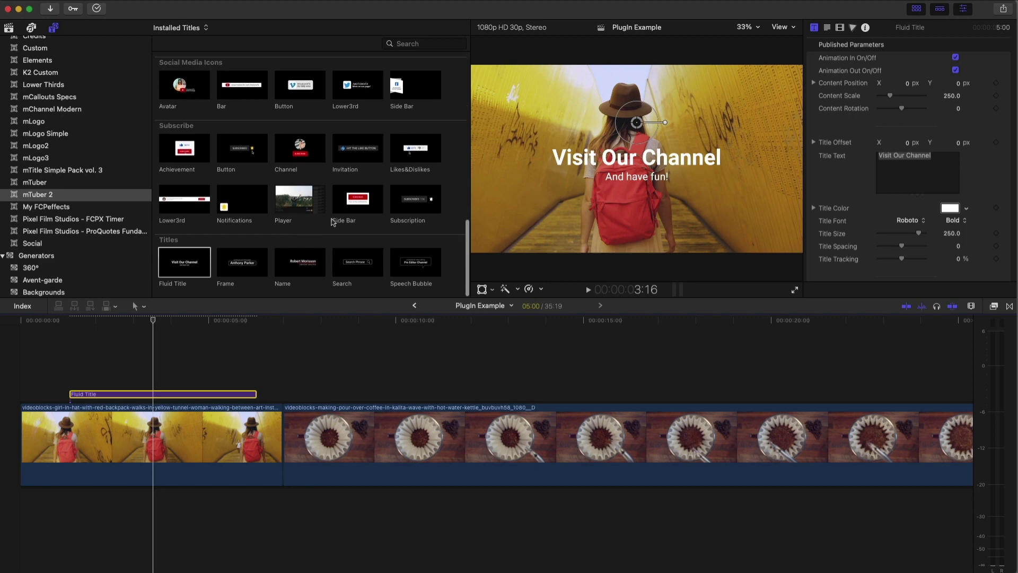
{"action": "key", "text": "Delete"}
{"action": "left_click_drag", "start_coordinate": [191, 93], "coordinate": [366, 395]}
{"action": "left_click_drag", "start_coordinate": [154, 321], "coordinate": [332, 331]}
{"action": "key", "text": "space"}
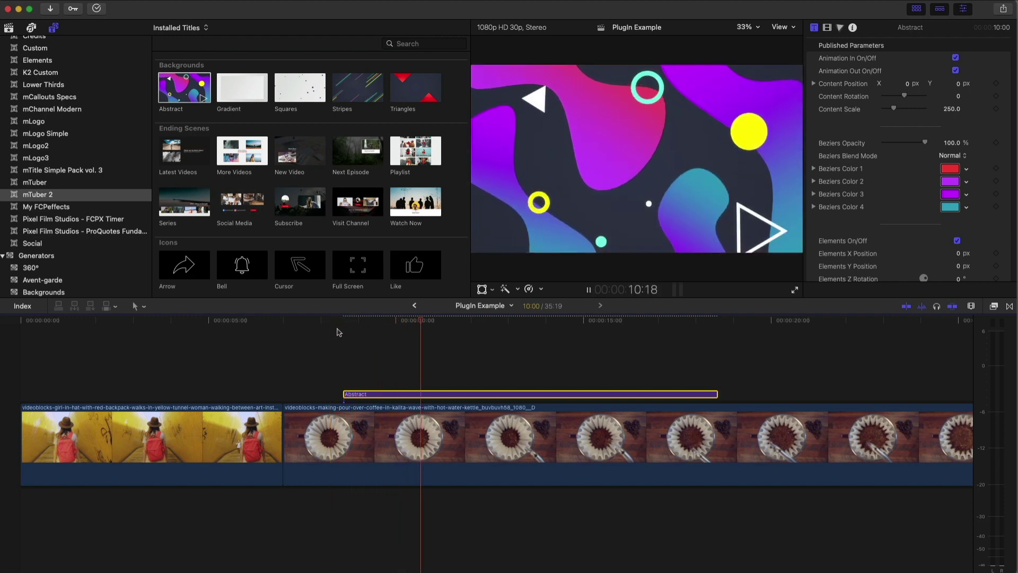
{"action": "key", "text": "space"}
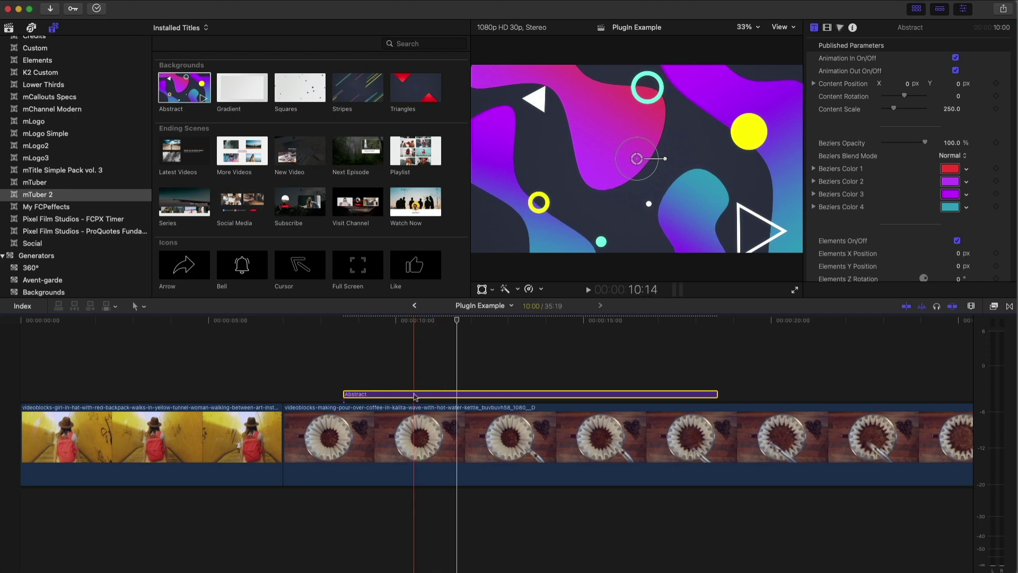
{"action": "key", "text": "Delete"}
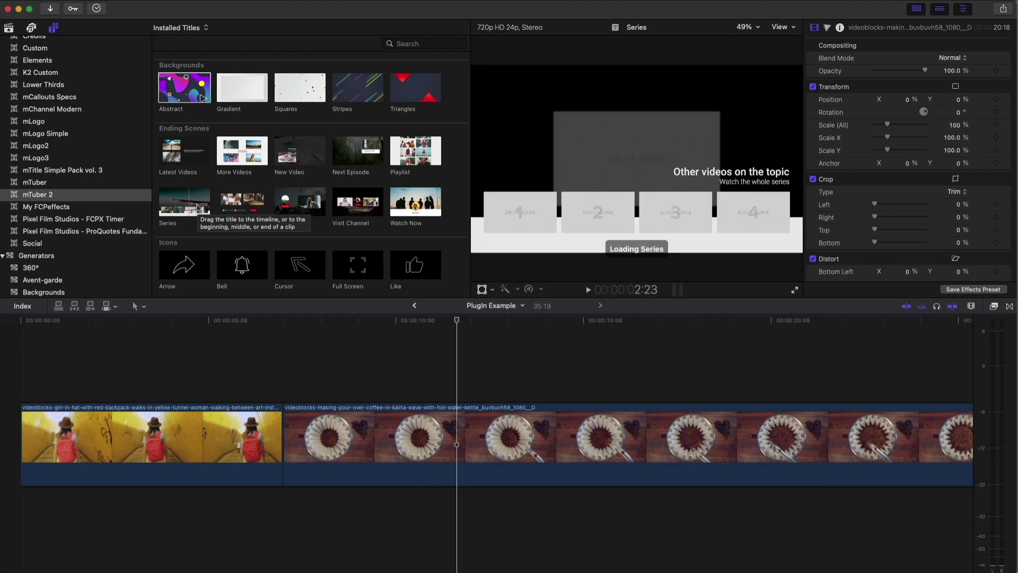
Place the Arrow title over the tunnel clip and play its animation.
{"action": "scroll", "coordinate": [329, 225], "scroll_direction": "down", "scroll_amount": 3}
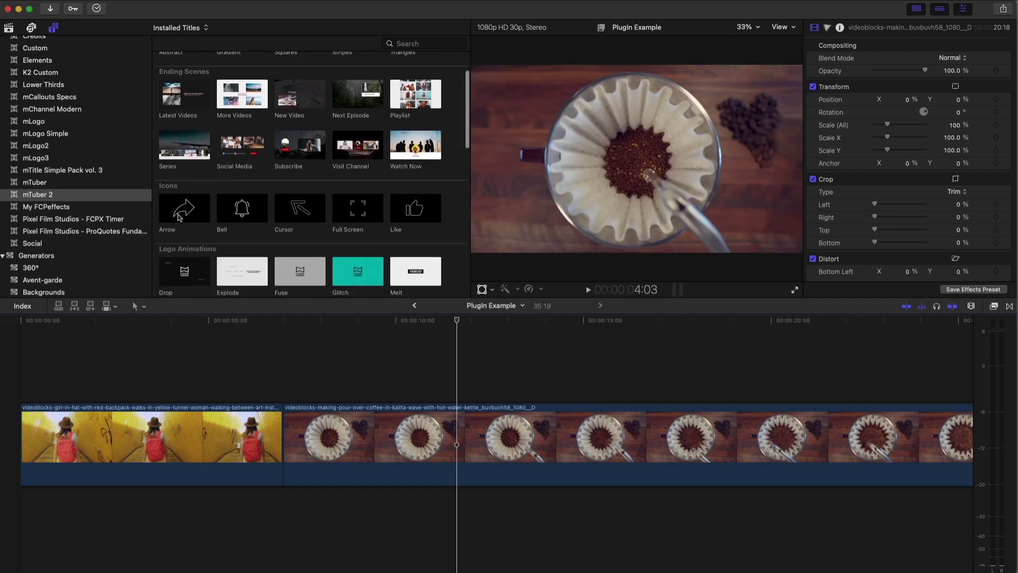
{"action": "left_click_drag", "start_coordinate": [186, 212], "coordinate": [139, 395]}
{"action": "left_click", "coordinate": [354, 329]}
{"action": "left_click", "coordinate": [79, 333]}
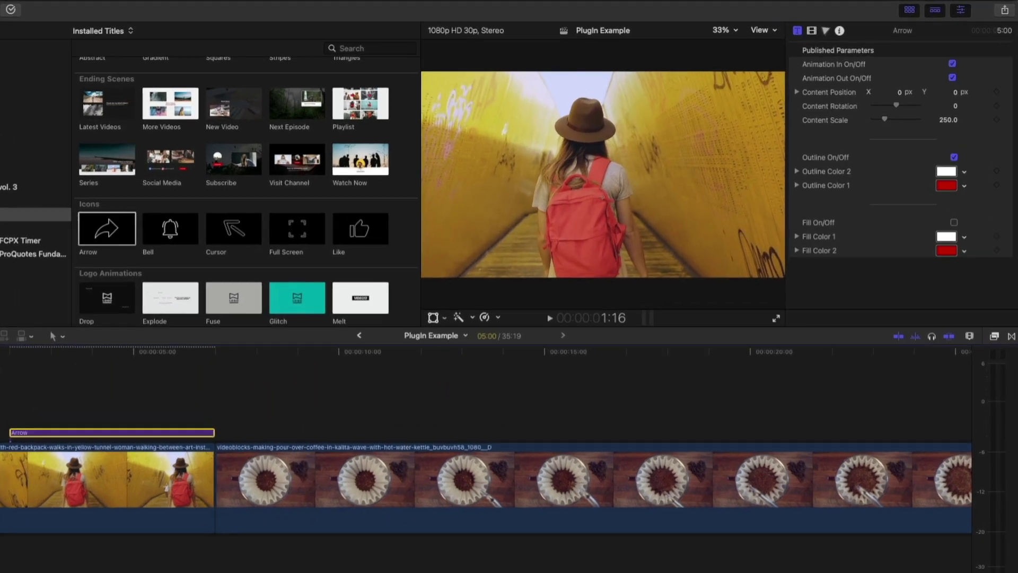
{"action": "key", "text": "space"}
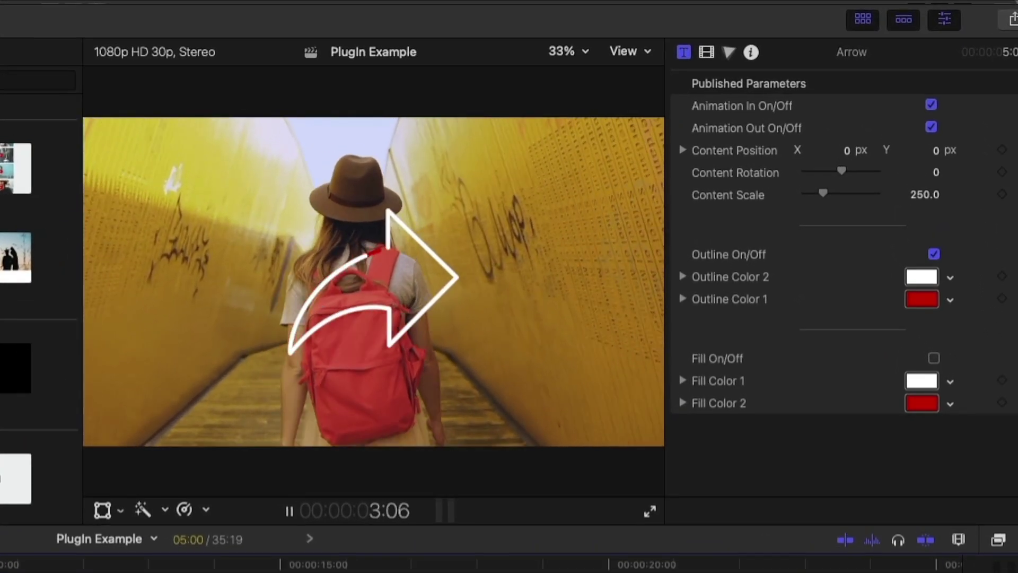
{"action": "key", "text": "space"}
Move the arrow left, set Content Scale to 162, and fill it solid white.
{"action": "left_click_drag", "start_coordinate": [386, 300], "coordinate": [205, 329]}
{"action": "scroll", "coordinate": [849, 244], "scroll_direction": "up", "scroll_amount": 2}
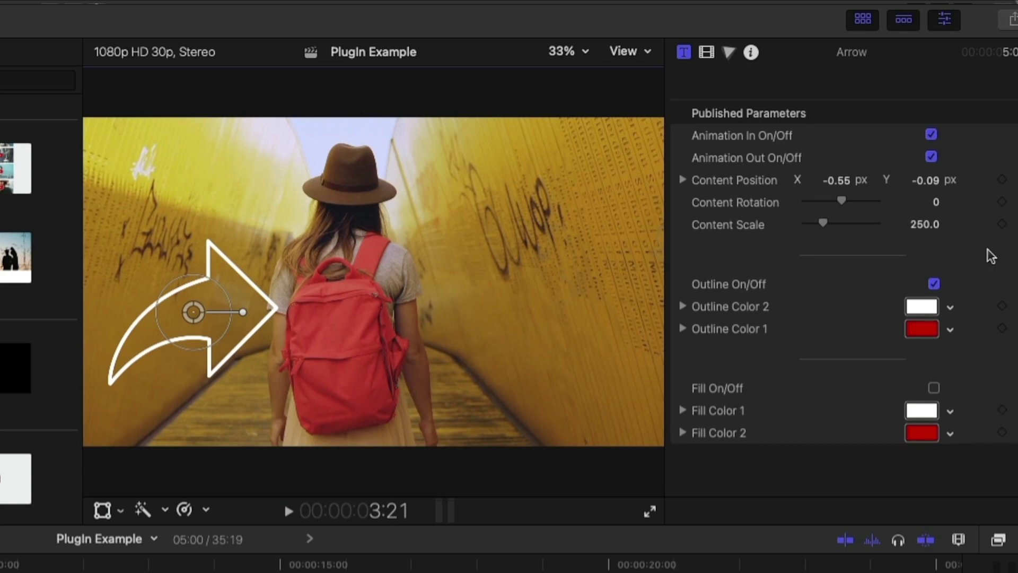
{"action": "left_click_drag", "start_coordinate": [824, 199], "coordinate": [812, 198]}
{"action": "left_click_drag", "start_coordinate": [189, 318], "coordinate": [202, 316]}
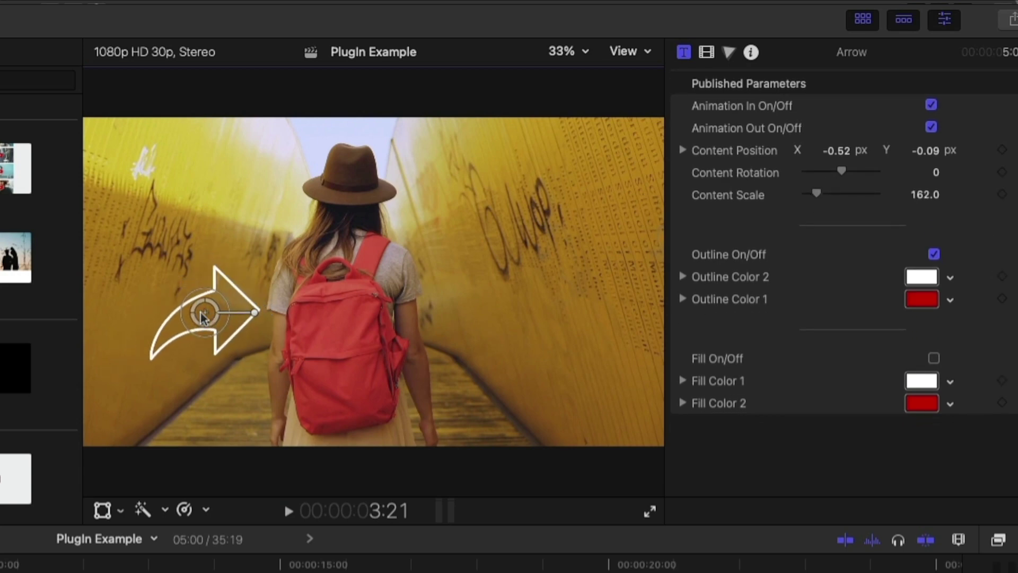
{"action": "key", "text": "space"}
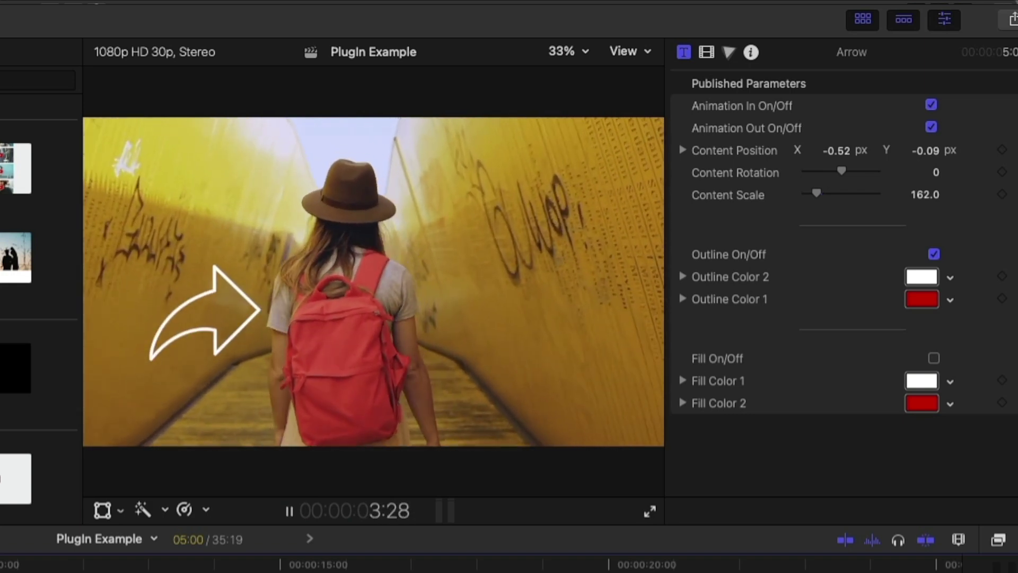
{"action": "key", "text": "space"}
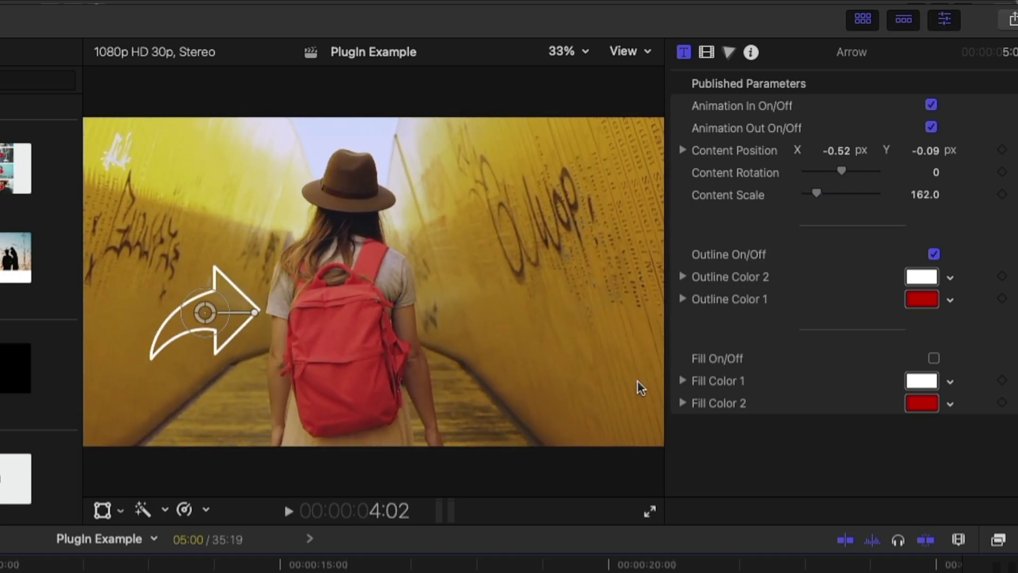
{"action": "left_click", "coordinate": [934, 359]}
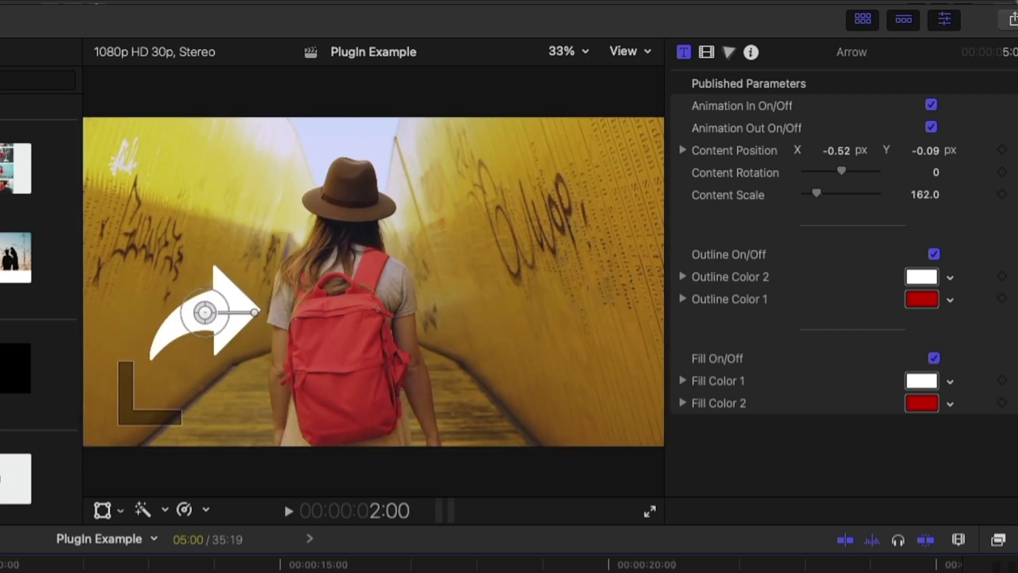
{"action": "key", "text": "space"}
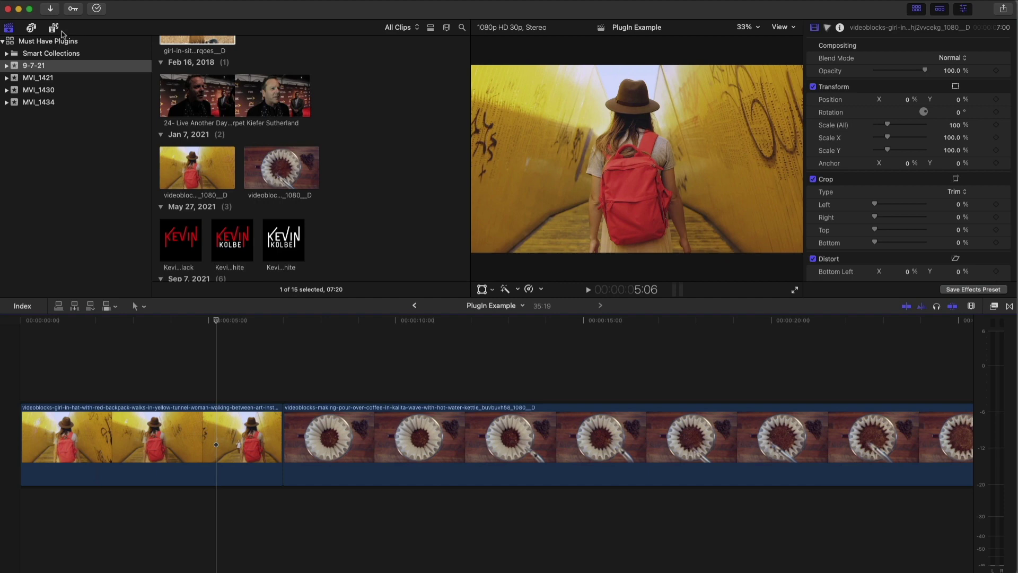
Drag mTuber 2's Drop logo animation over the tunnel-to-coffee cut and play it.
{"action": "left_click", "coordinate": [53, 28]}
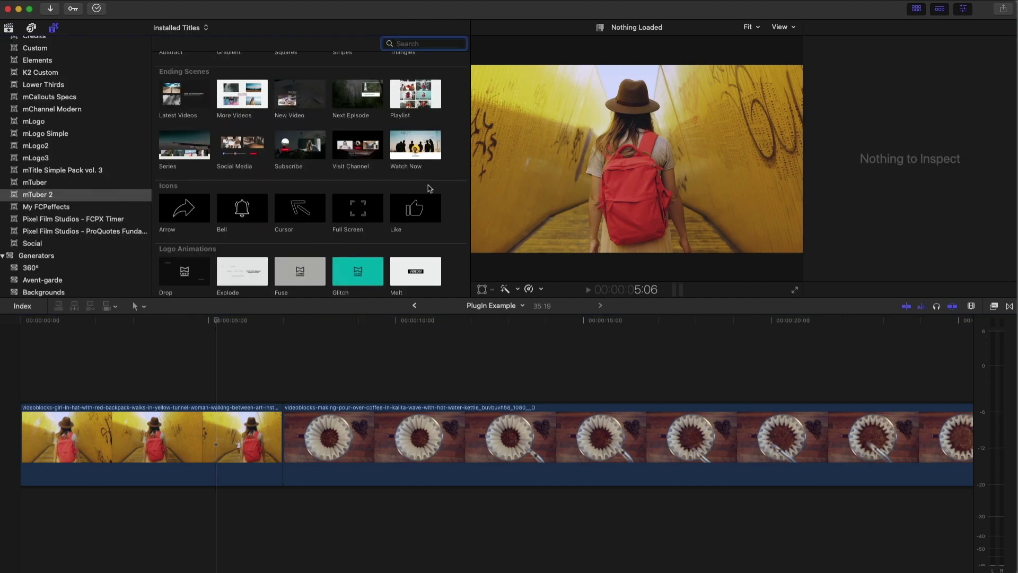
{"action": "scroll", "coordinate": [298, 179], "scroll_direction": "down", "scroll_amount": 5}
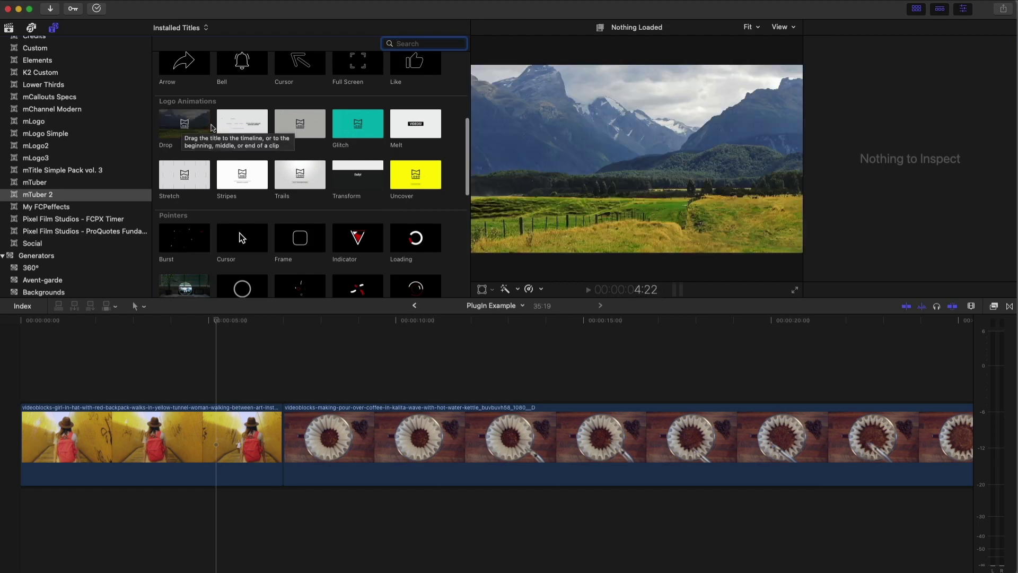
{"action": "left_click_drag", "start_coordinate": [185, 127], "coordinate": [227, 330]}
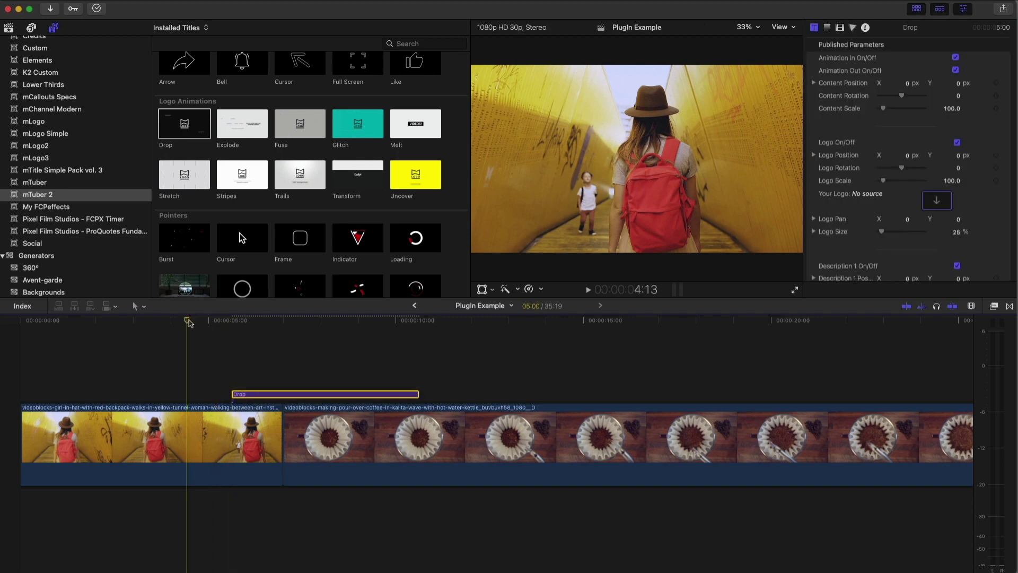
{"action": "key", "text": "space"}
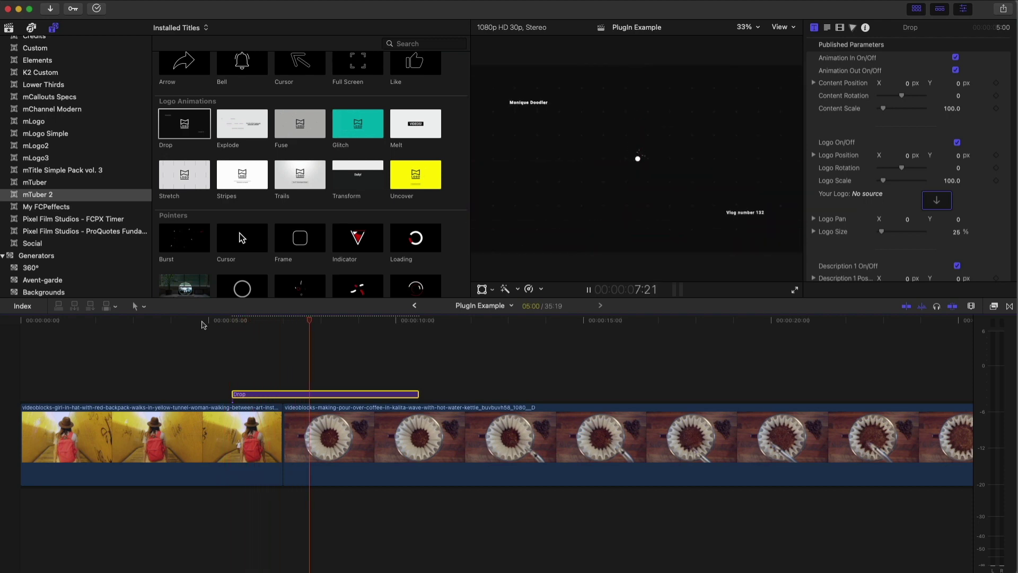
{"action": "key", "text": "space"}
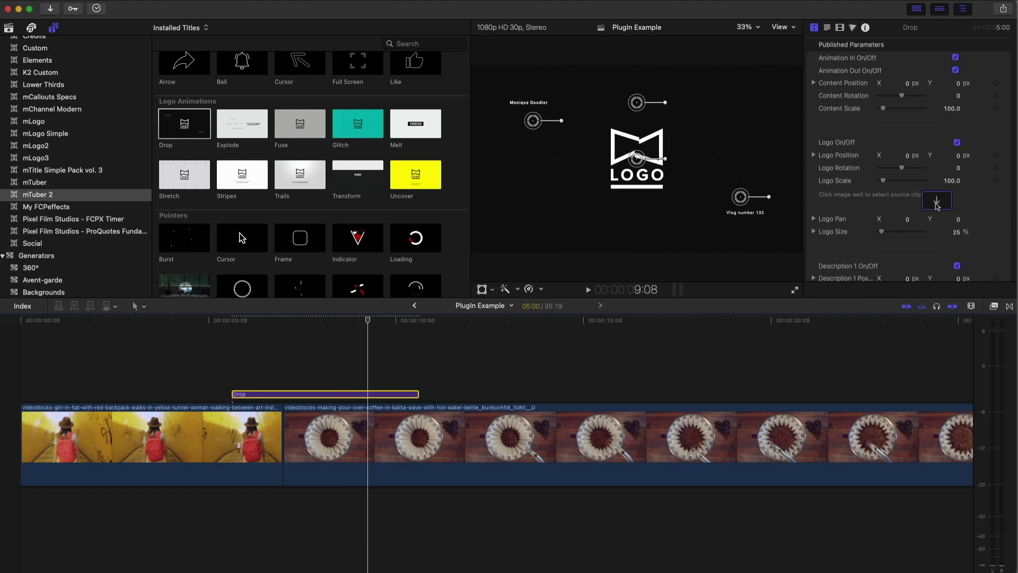
Apply the library's white logo clip to the Drop title's Your Logo well and preview it.
{"action": "left_click", "coordinate": [937, 203]}
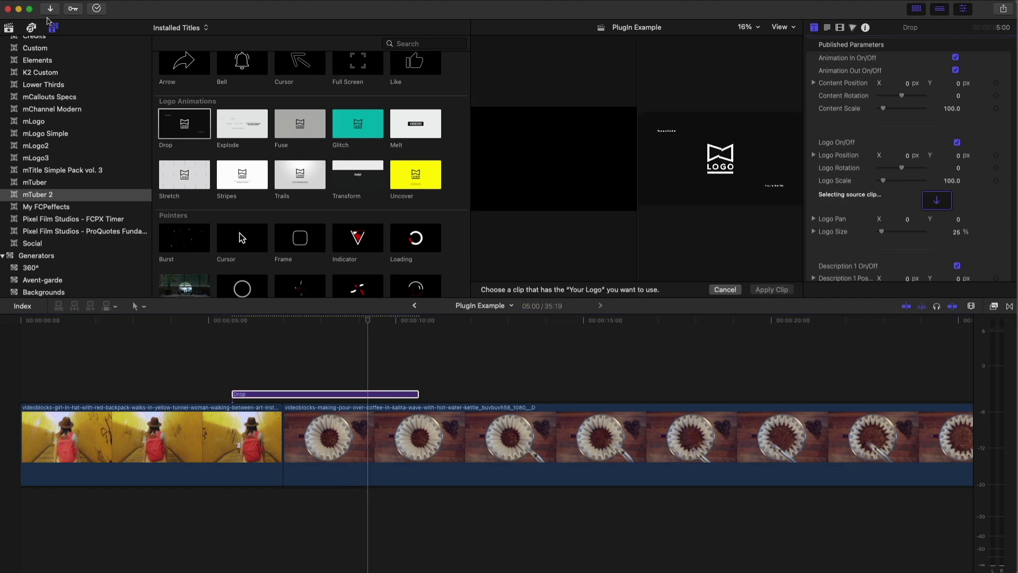
{"action": "left_click", "coordinate": [8, 28]}
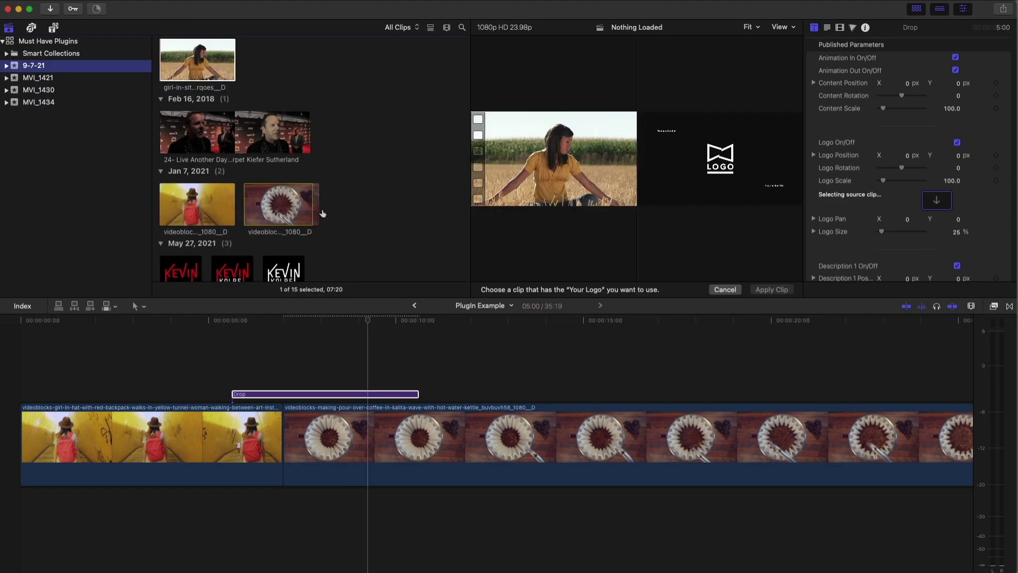
{"action": "scroll", "coordinate": [320, 214], "scroll_direction": "down", "scroll_amount": 5}
{"action": "left_click", "coordinate": [285, 174]}
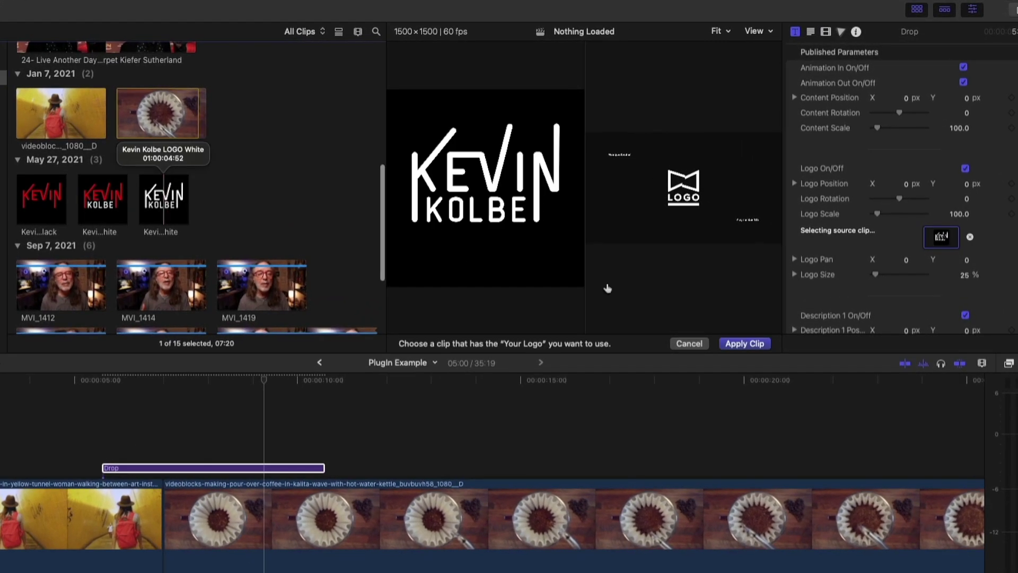
{"action": "left_click", "coordinate": [761, 346]}
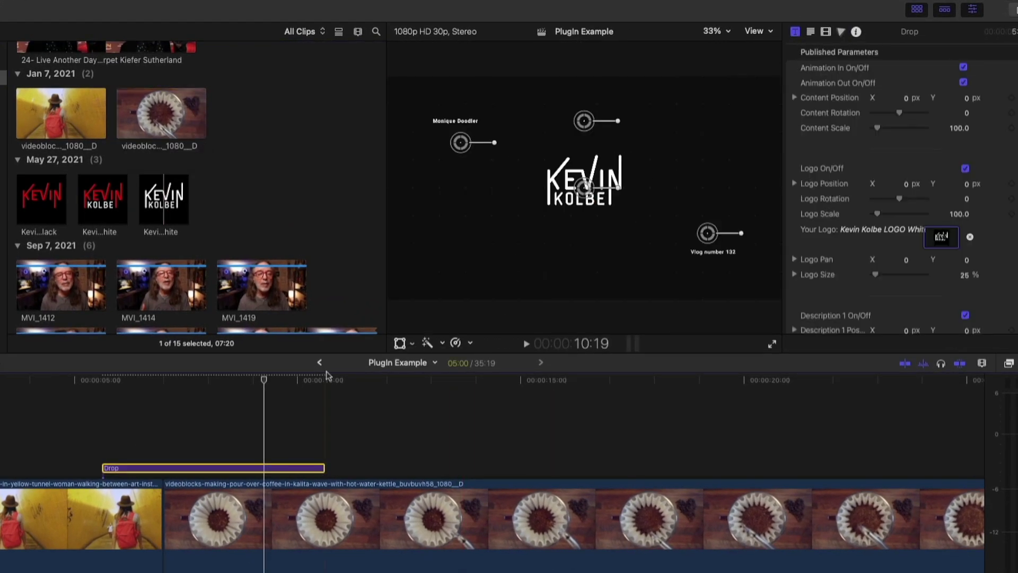
{"action": "left_click_drag", "start_coordinate": [258, 388], "coordinate": [76, 387]}
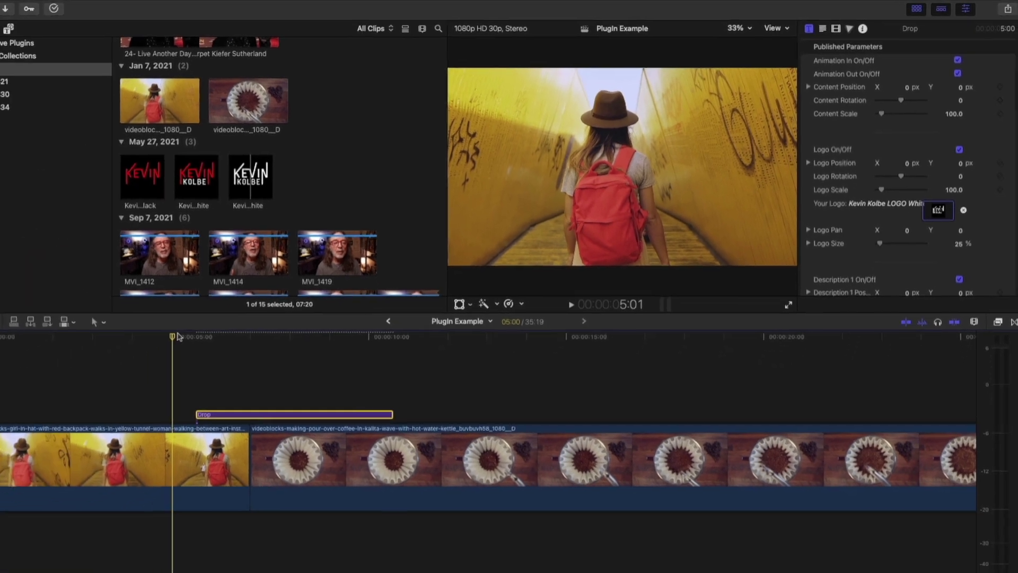
{"action": "key", "text": "space"}
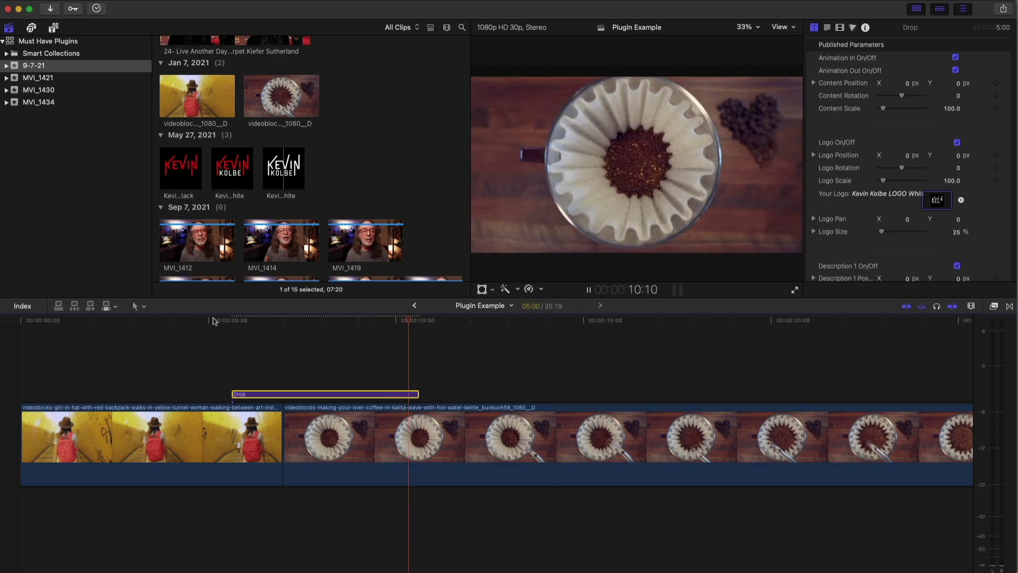
{"action": "key", "text": "space"}
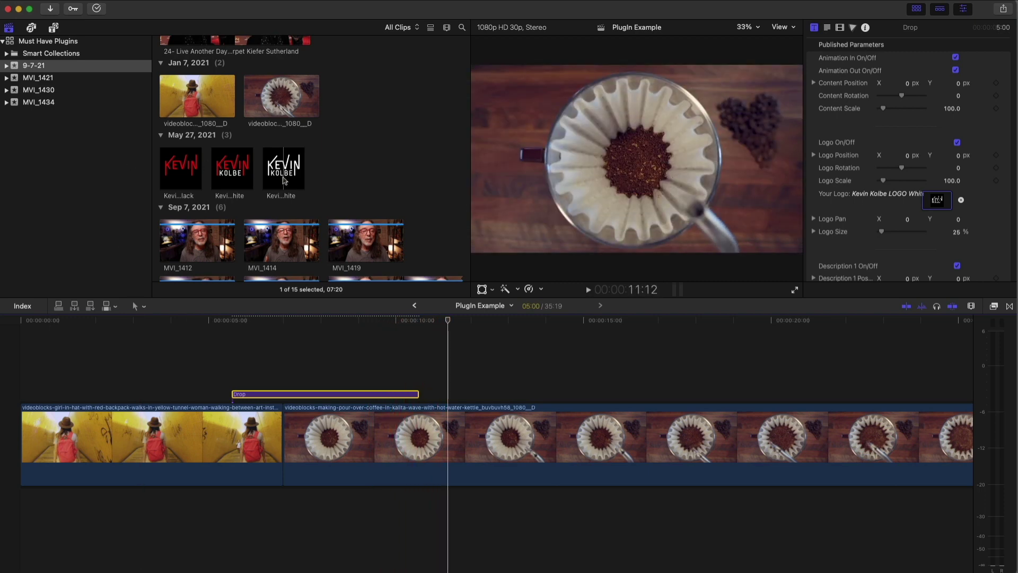
Reopen the installed titles and scroll to the mTuber 2 Pointers section.
{"action": "left_click", "coordinate": [53, 27]}
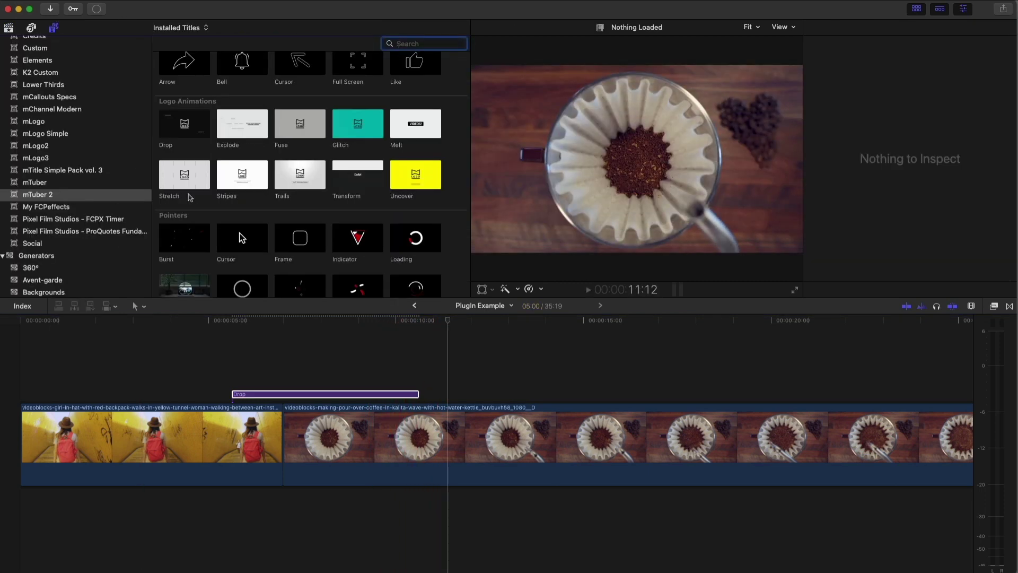
{"action": "scroll", "coordinate": [353, 212], "scroll_direction": "down", "scroll_amount": 3}
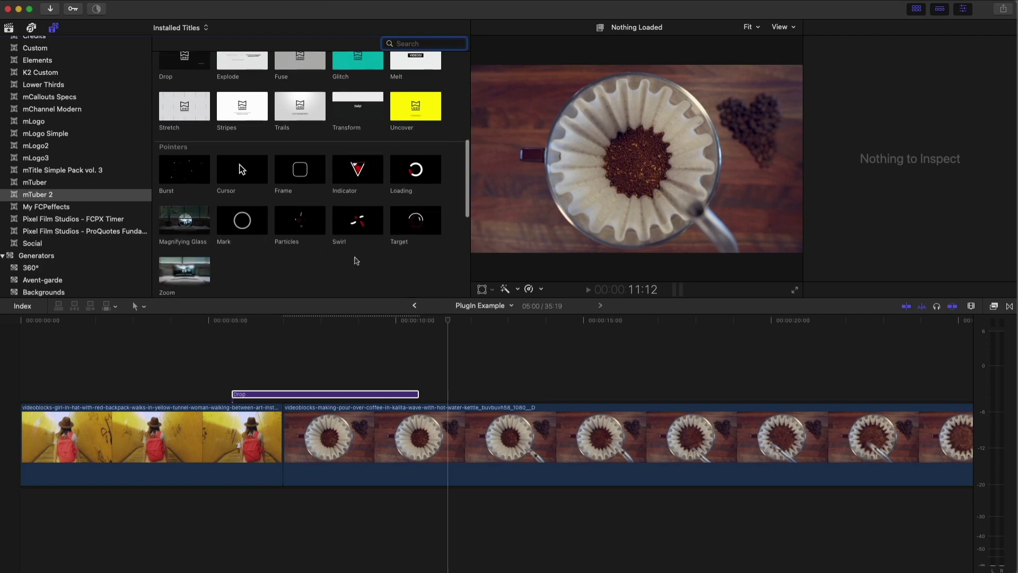